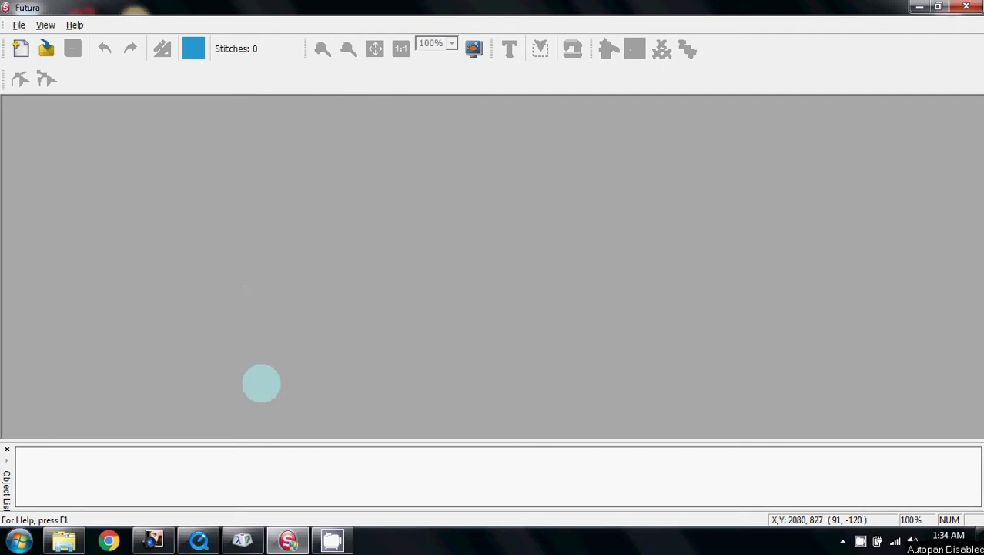
Restore Character Map over the empty Futura workspace from the taskbar.
left_click(243, 539)
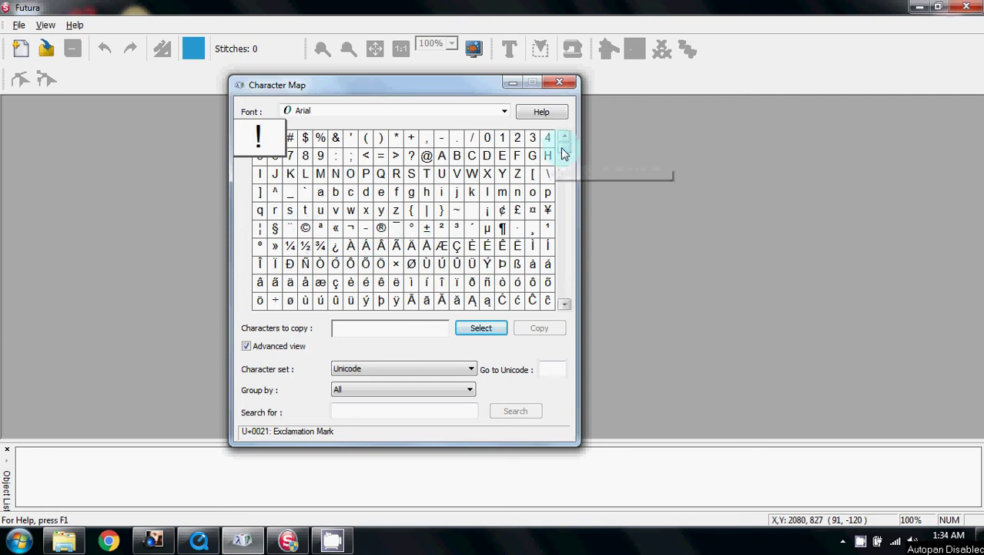
mouse_move(565, 150)
left_mouse_down()
mouse_move(569, 287)
mouse_move(579, 158)
mouse_move(570, 146)
left_mouse_up()
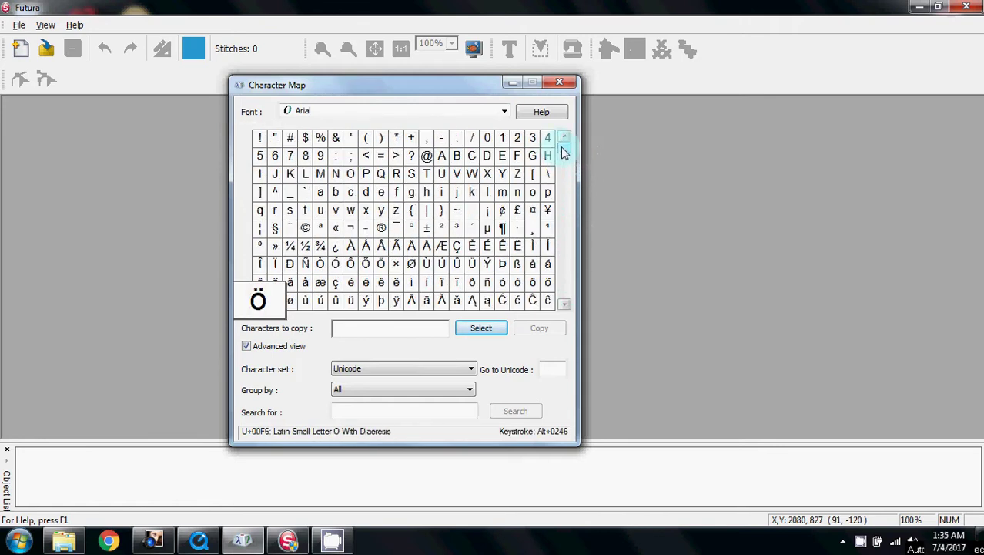
scroll(564, 154, "down", 2)
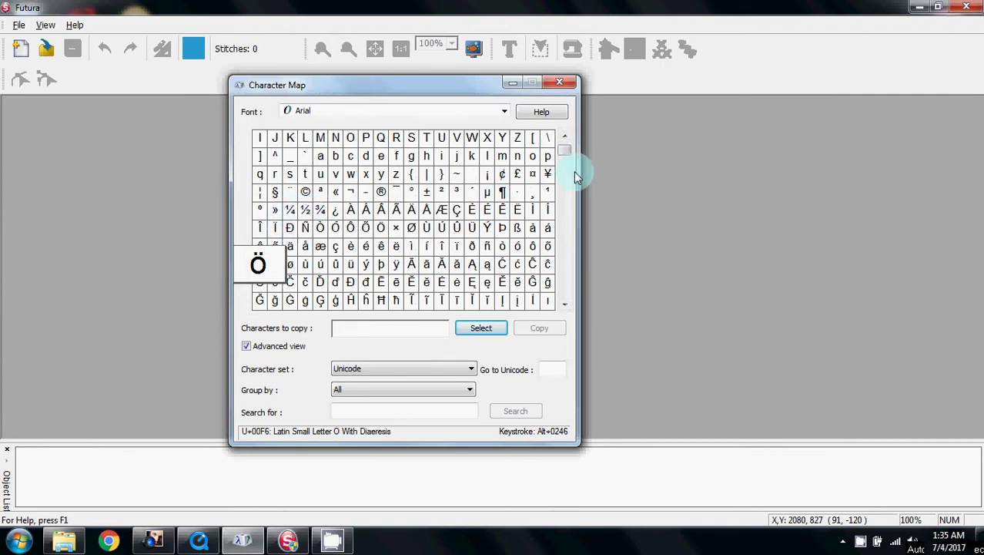
left_click_drag(566, 157, 566, 154)
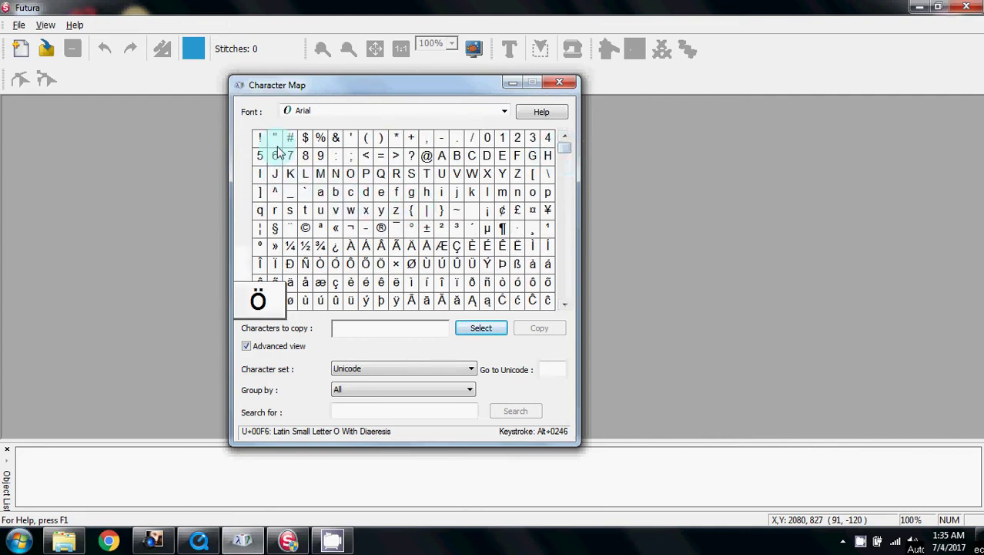
Select the ® cell to show its Registered Sign keystroke, Alt+0174.
left_click(382, 230)
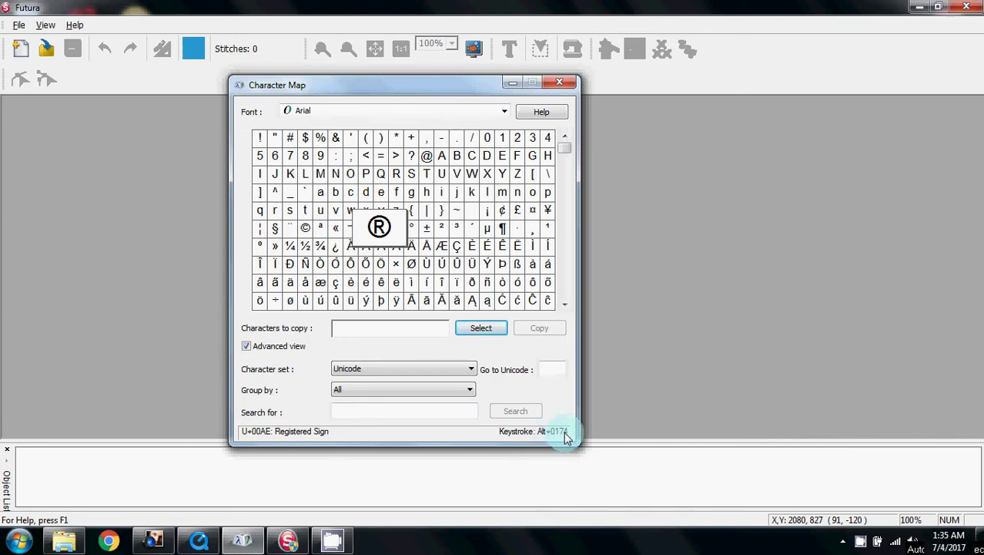
Minimize Character Map, start a new design, and enter ® (Alt+0174) as HyperFont Wizard text.
left_click(512, 83)
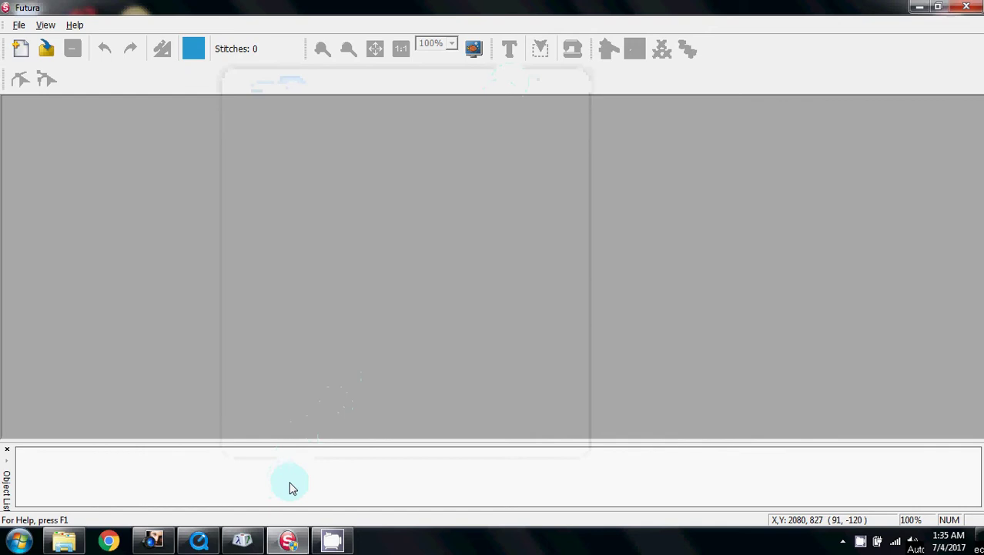
left_click(20, 50)
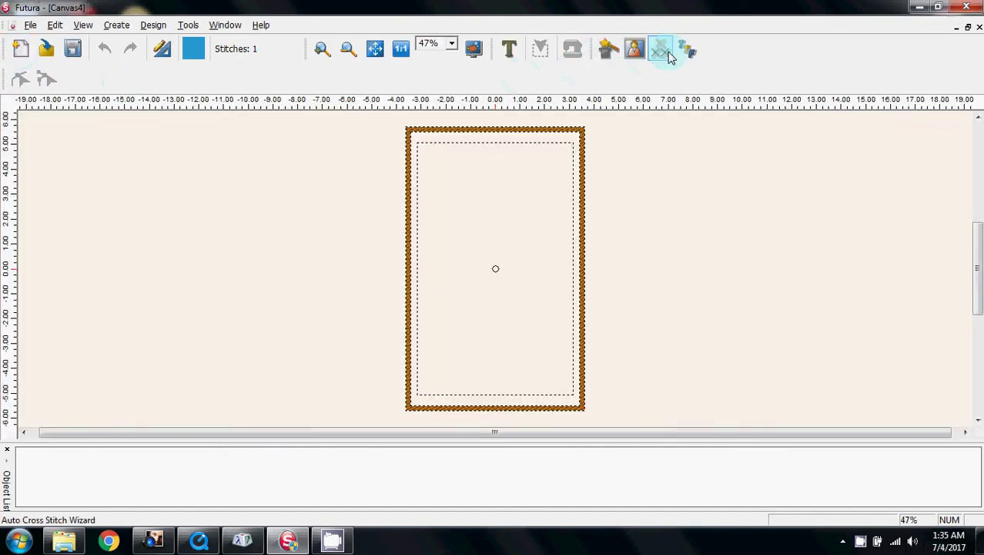
left_click(687, 50)
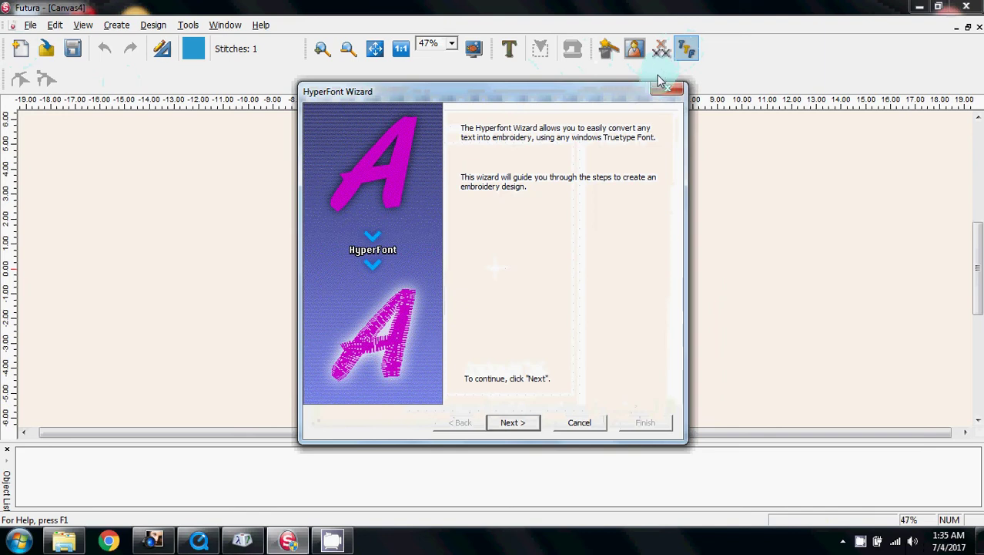
left_click(514, 424)
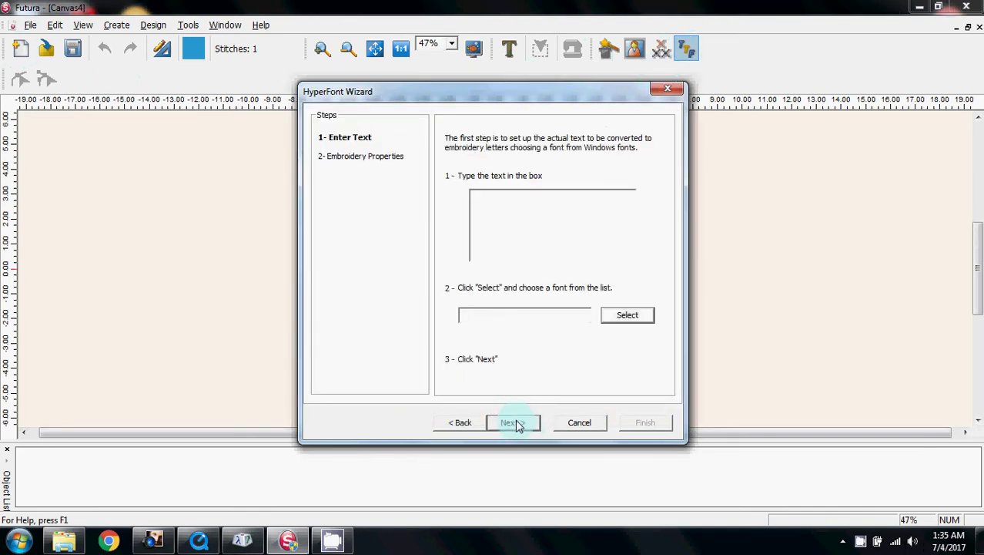
left_click(482, 205)
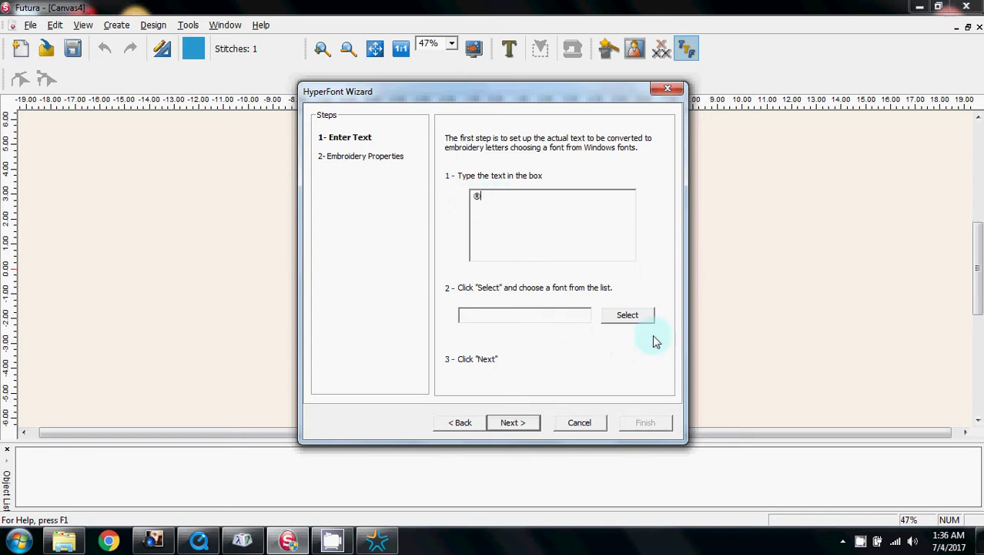
left_click(629, 318)
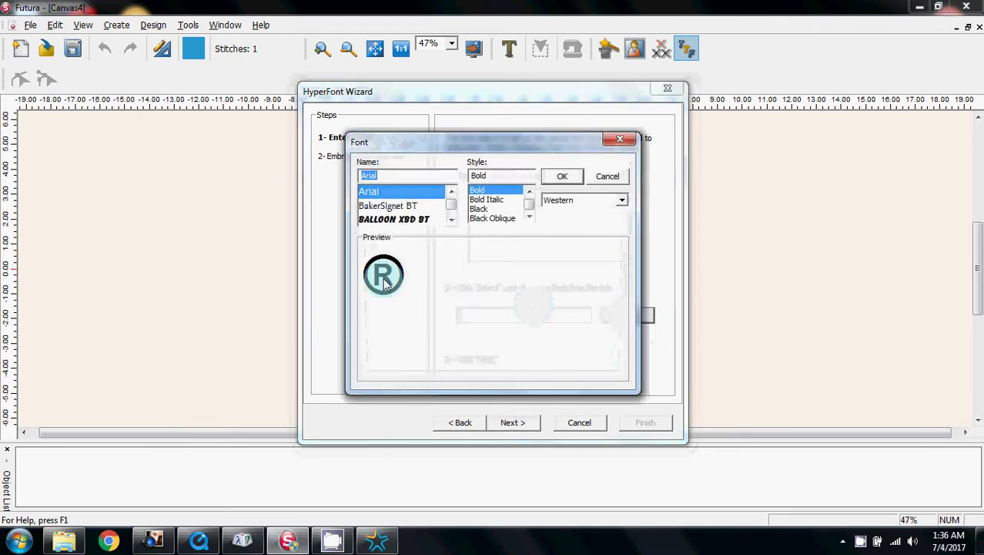
Preview the ® in several fonts, then settle on Arial Narrow.
left_click(379, 206)
left_click(485, 275)
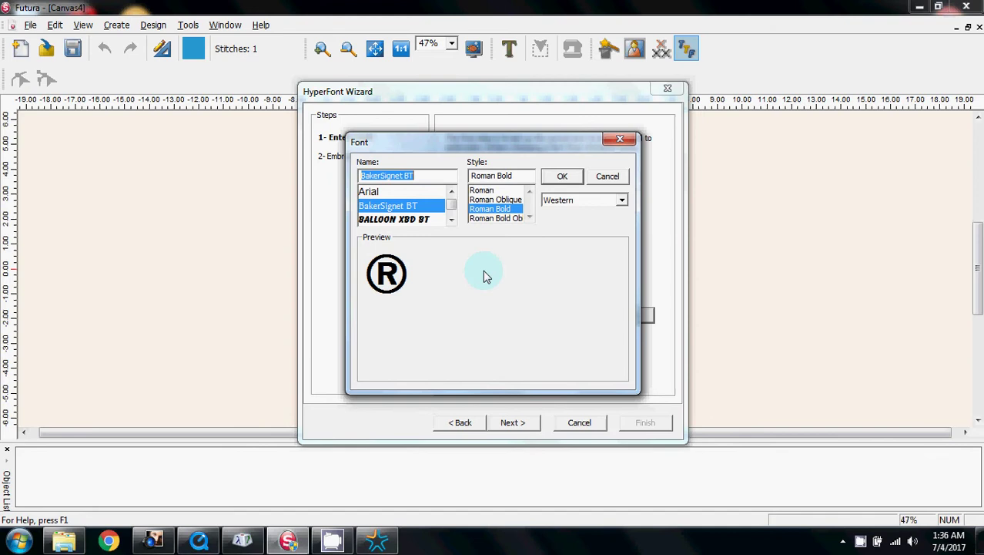
key("Down")
key("Down")
key("Down")
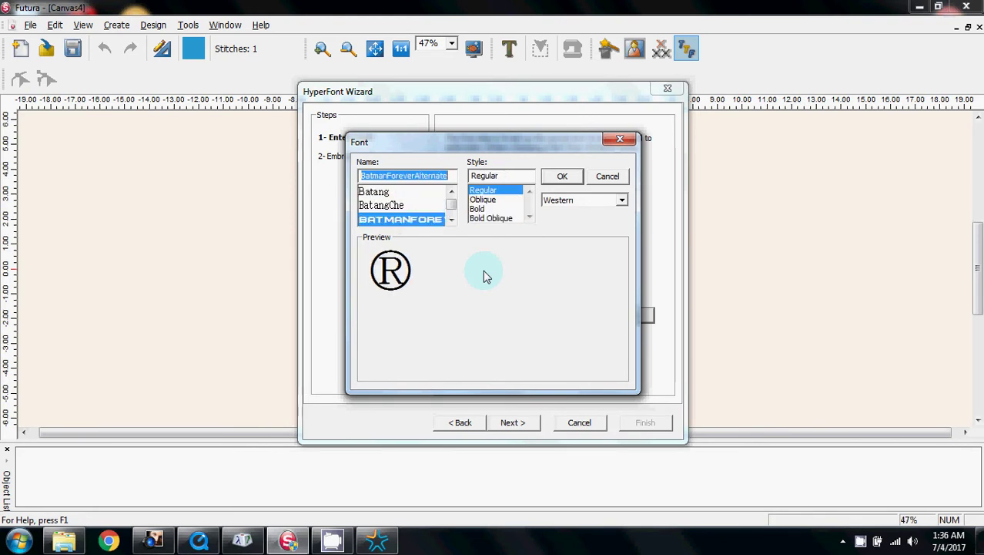
key("Down")
key("Down")
key("Down")
key("Down")
key("Down")
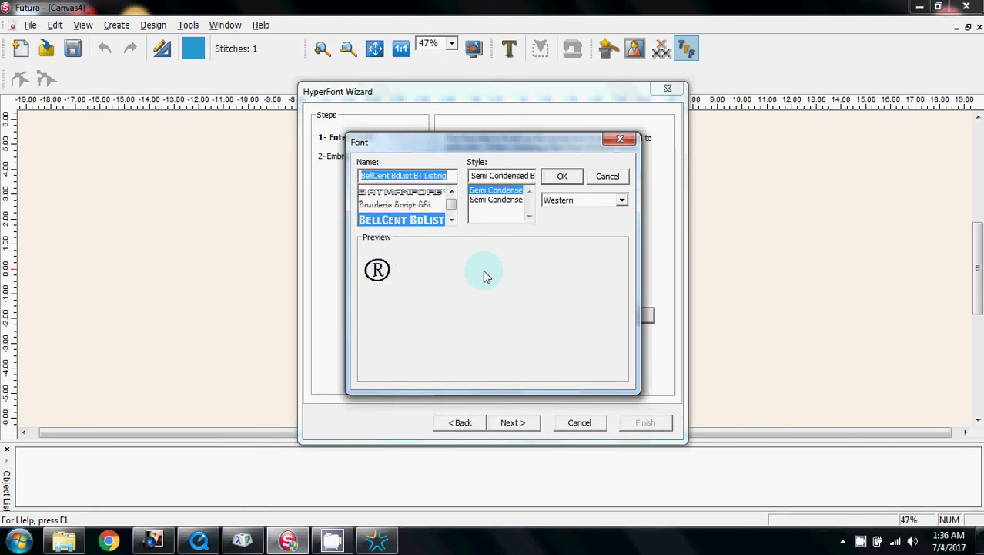
key("Down")
key("Down")
key("Down")
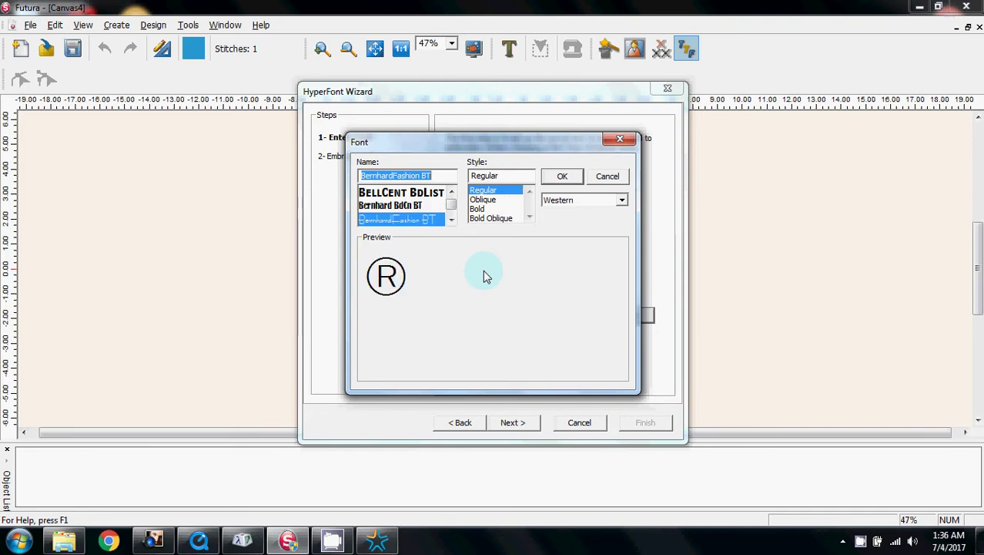
key("Down")
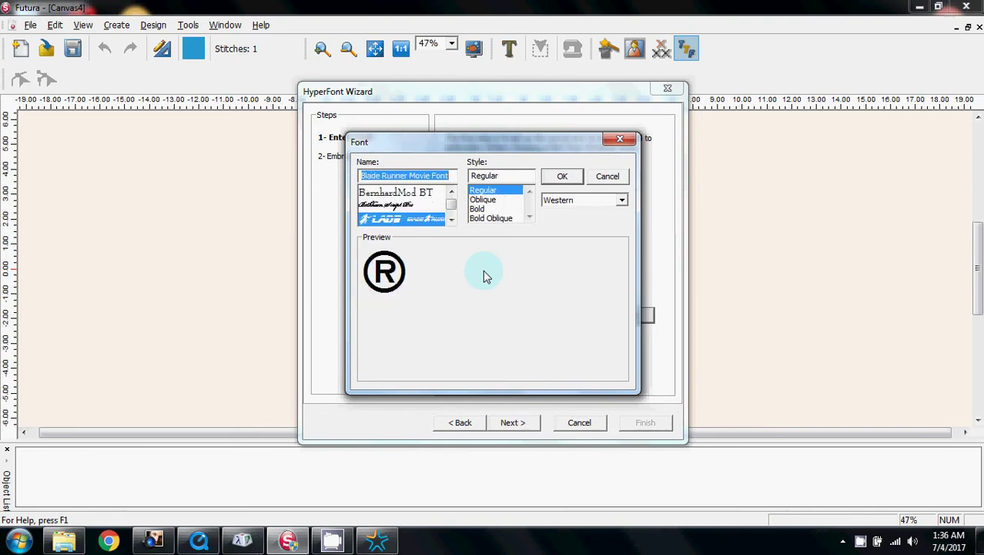
key("Down")
key("Up")
key("Up")
key("Up")
key("Up")
key("Up")
key("Up")
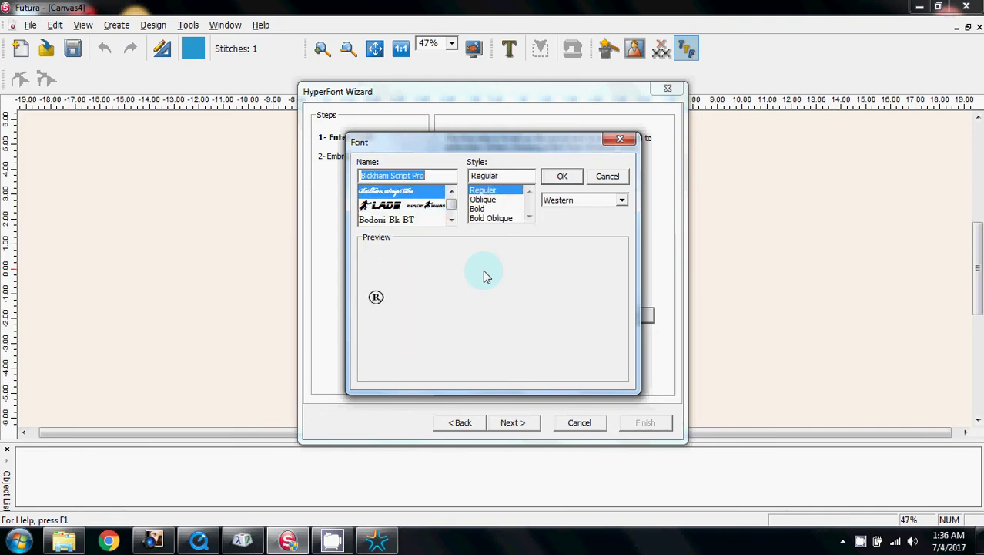
key("Up")
key("Up")
key("Up")
key("Up")
key("Up")
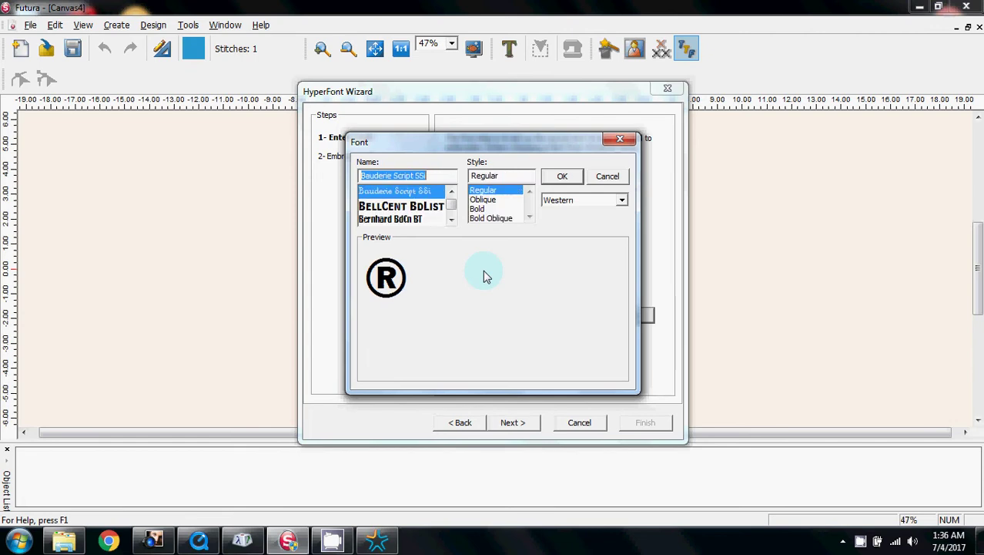
key("Up")
key("Up")
key("Up")
key("Up")
key("Up")
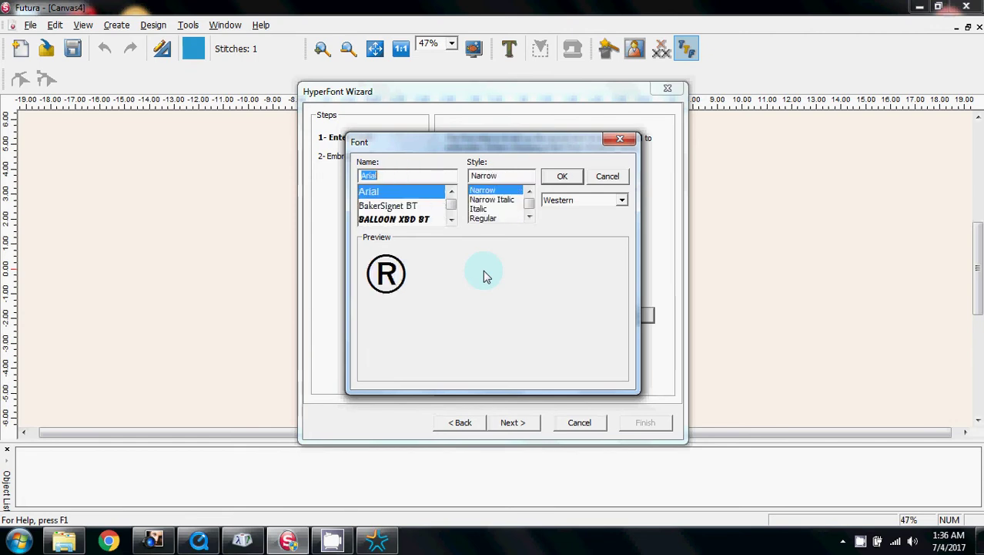
key("Down")
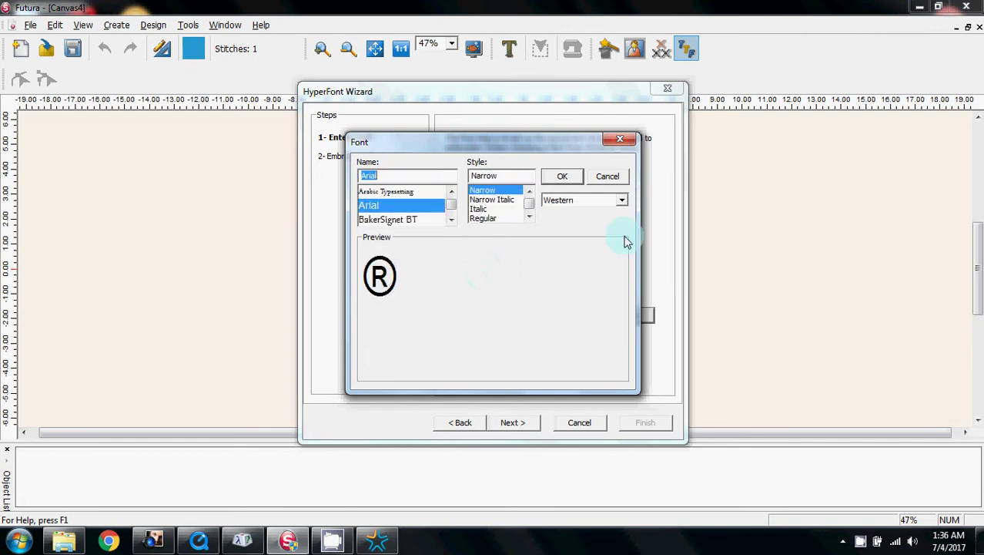
left_click(563, 177)
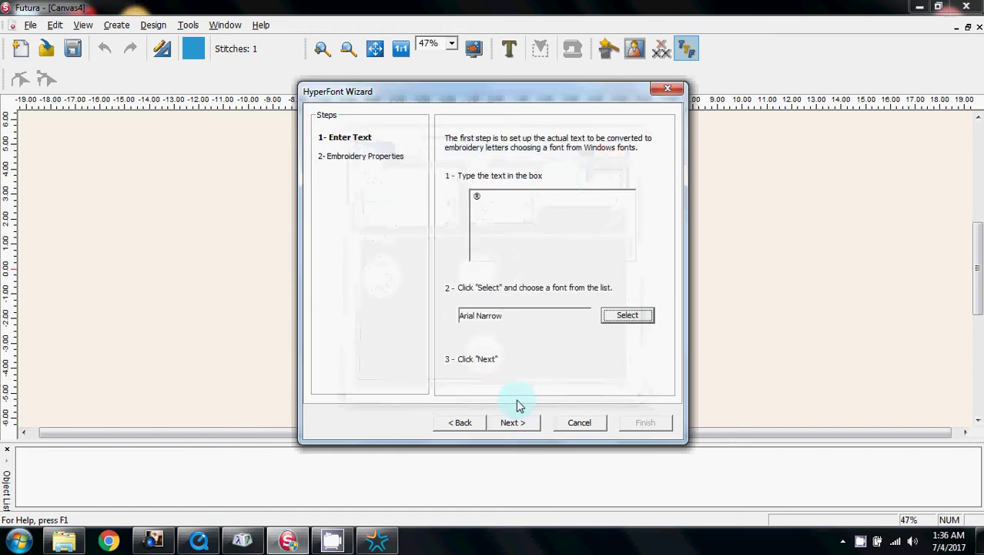
Give the ® column stitching, zoom in, and stitch it out to 2381 stitches.
left_click(517, 422)
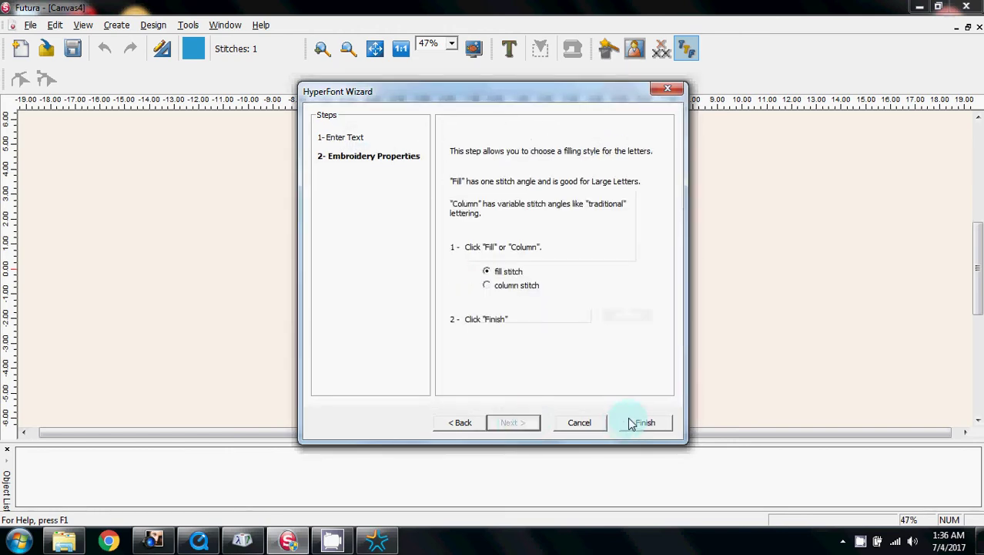
left_click(486, 286)
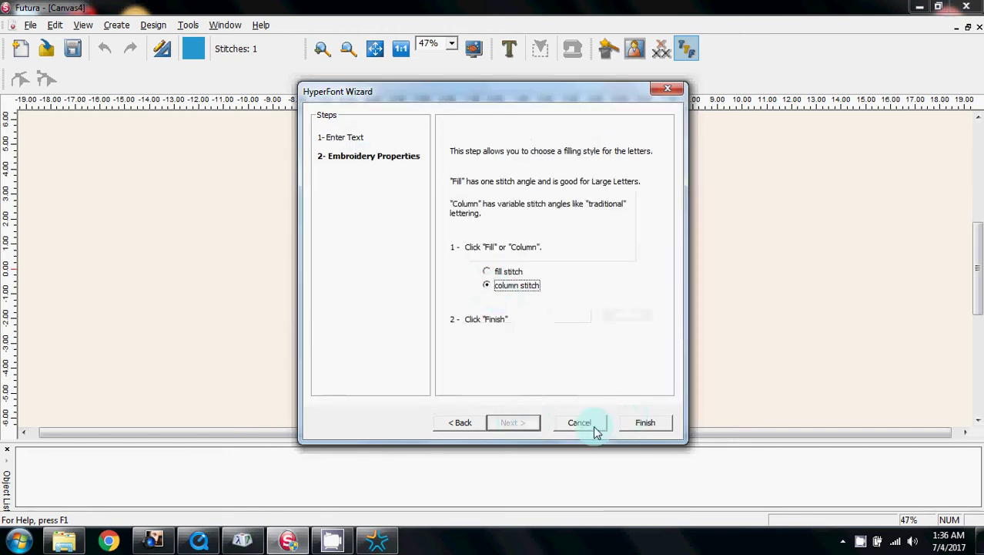
left_click(644, 423)
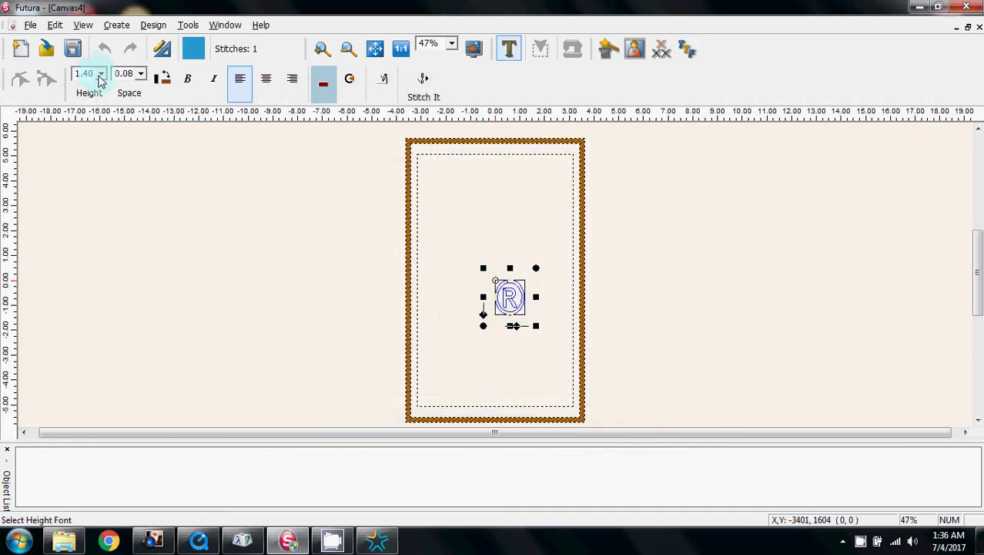
left_click(322, 50)
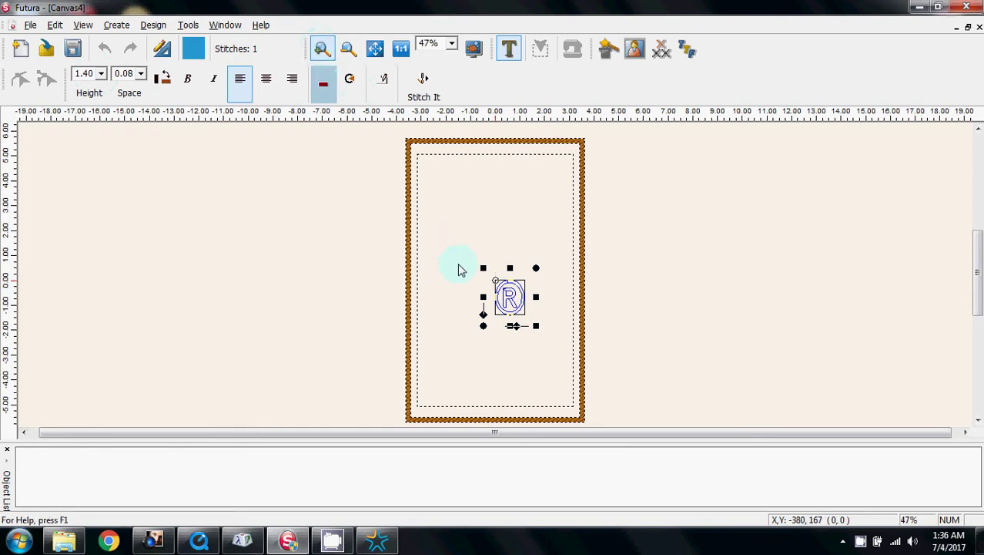
left_click_drag(460, 266, 556, 347)
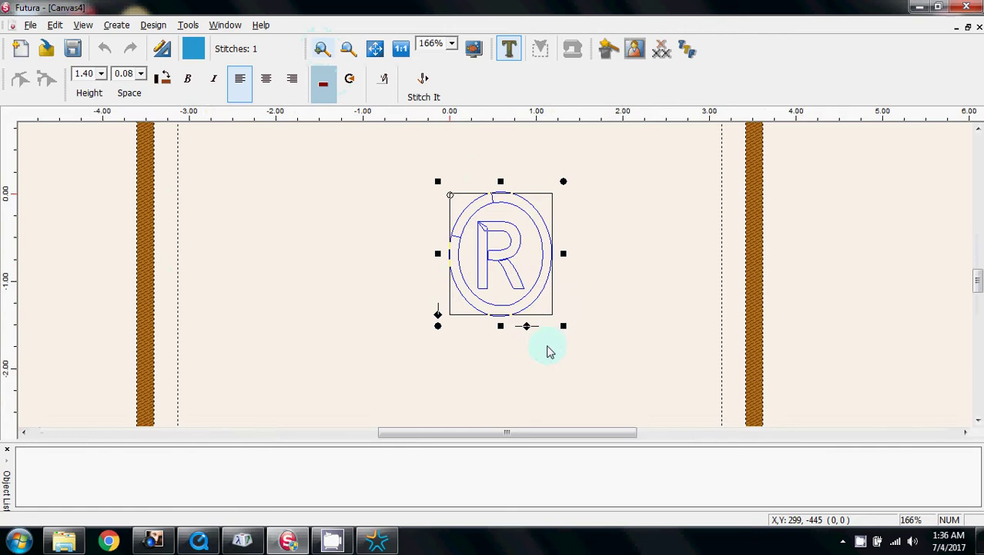
left_click(422, 86)
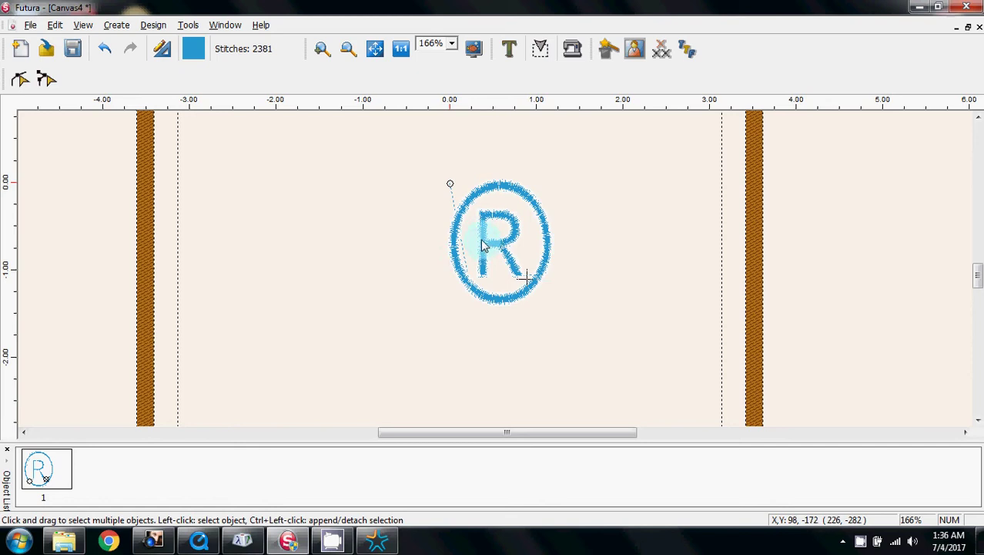
Zoom in and turn off Satin Outline for the R in Embroidery Settings.
left_click(322, 49)
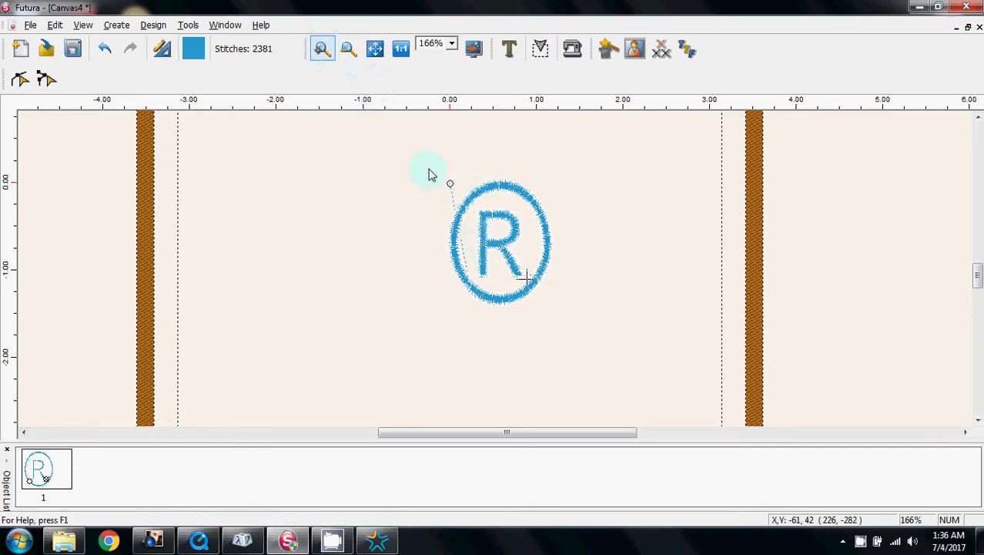
left_click_drag(429, 169, 565, 315)
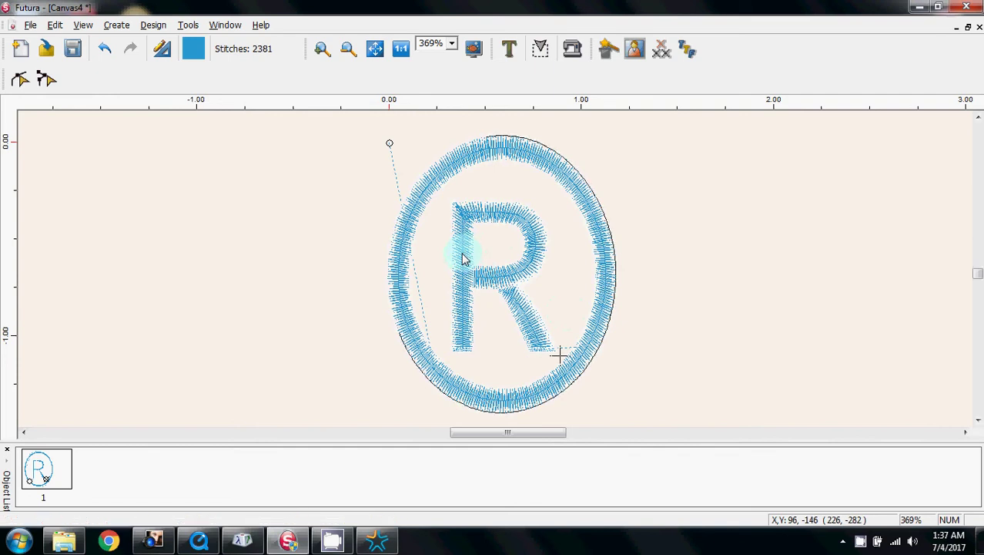
left_click(463, 259)
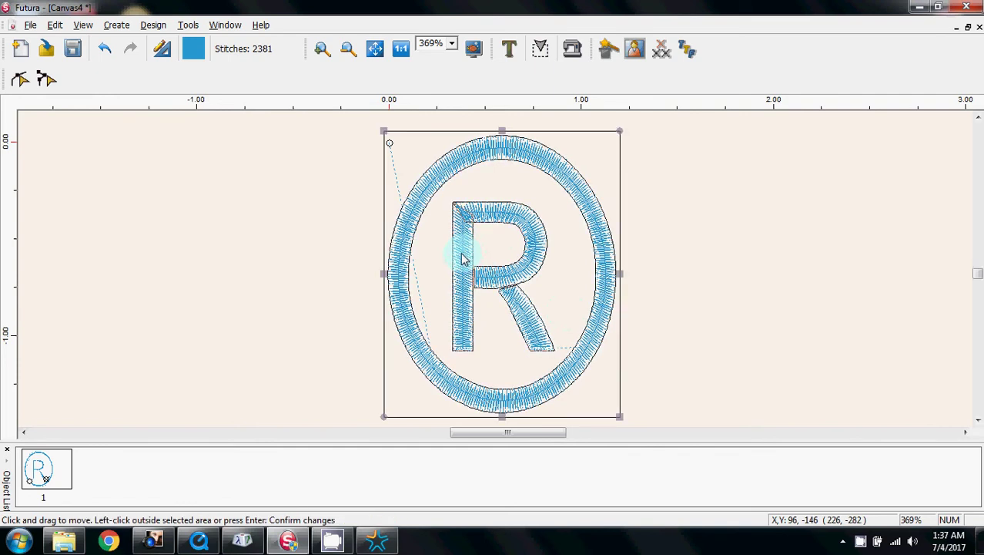
left_click(19, 81)
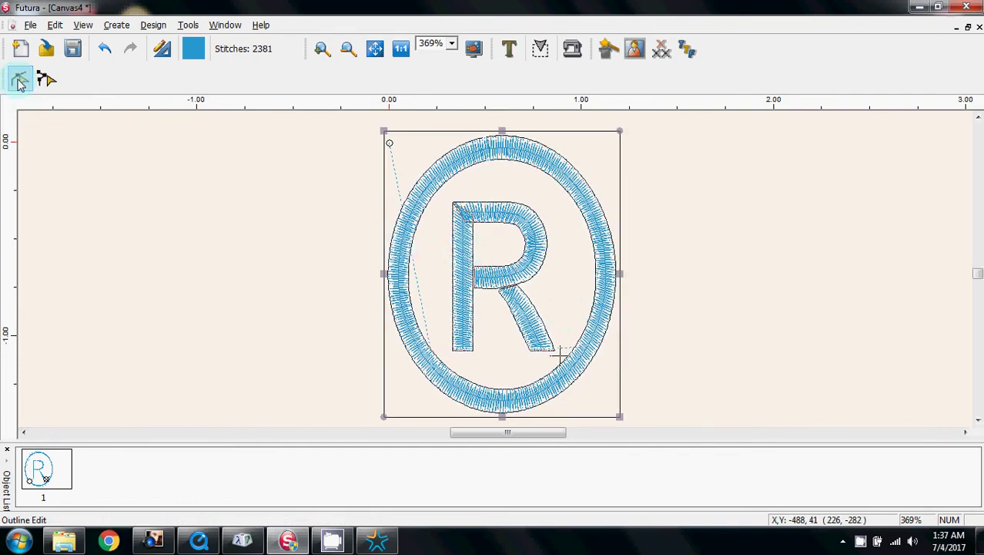
left_click(153, 25)
left_click(185, 174)
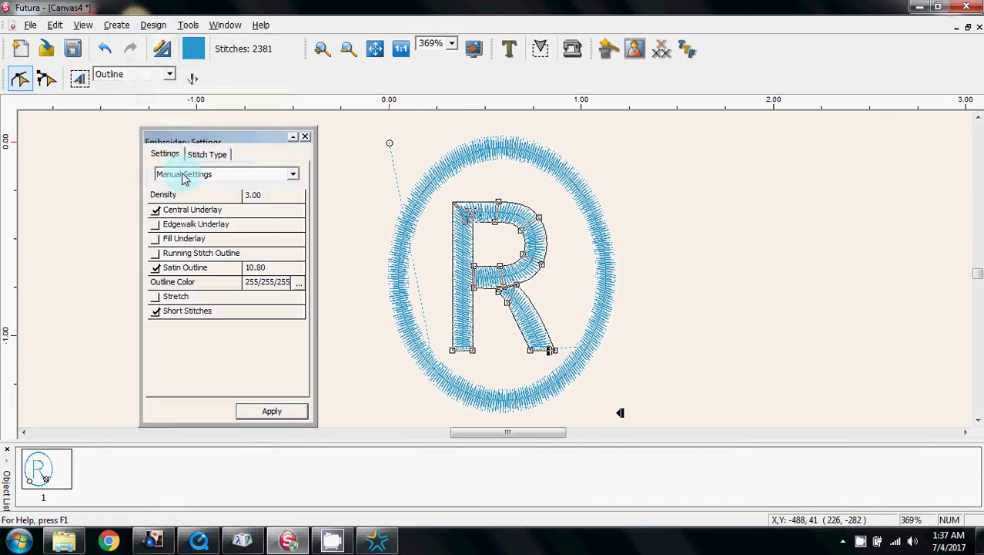
left_click(155, 267)
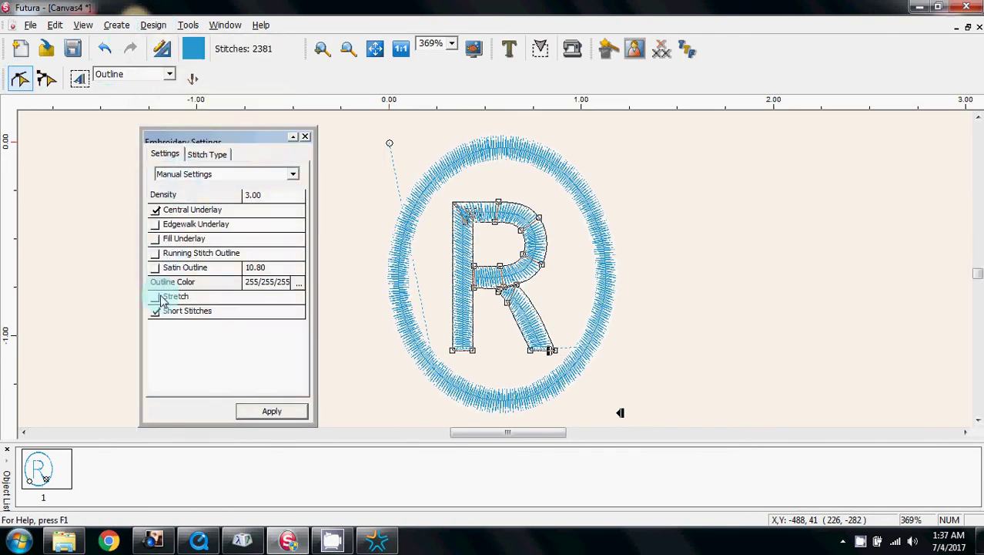
left_click(271, 411)
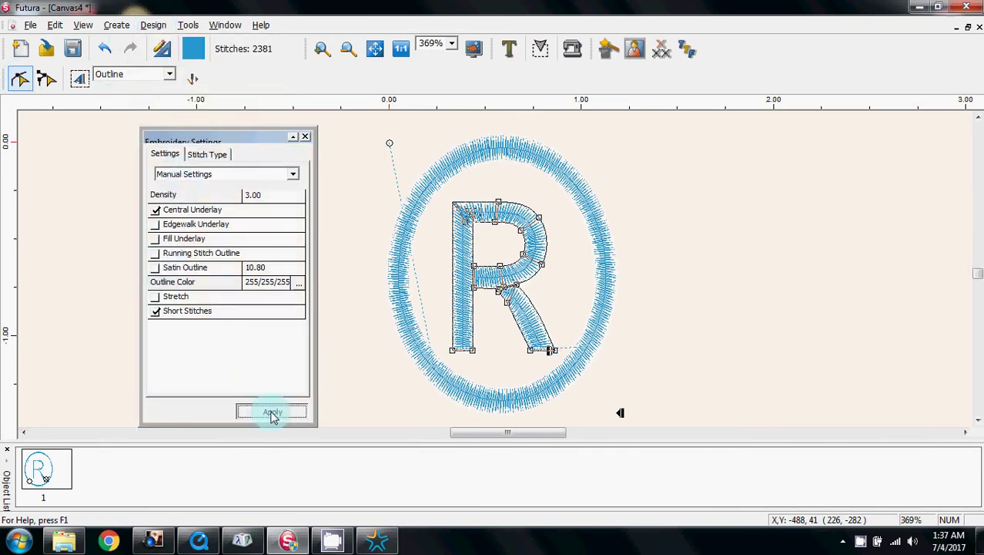
Turn off Satin Outline for the surrounding ellipse too, leaving 1114 stitches.
left_click(398, 293)
left_click(152, 319)
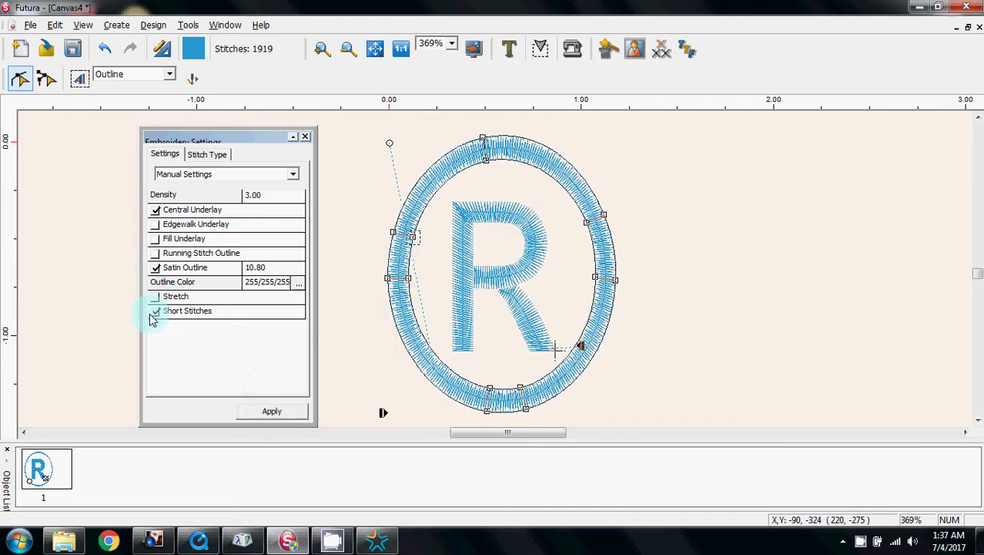
left_click(156, 267)
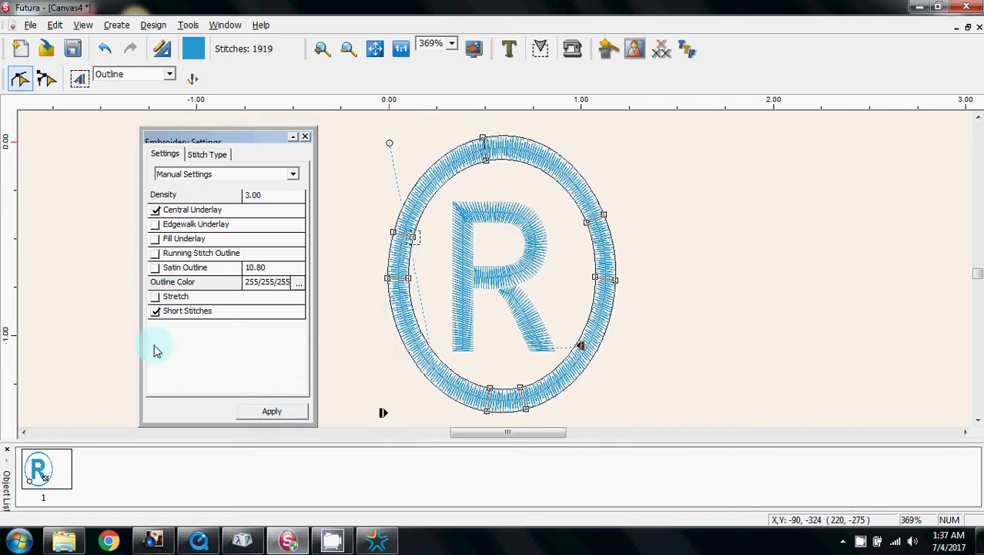
left_click(278, 414)
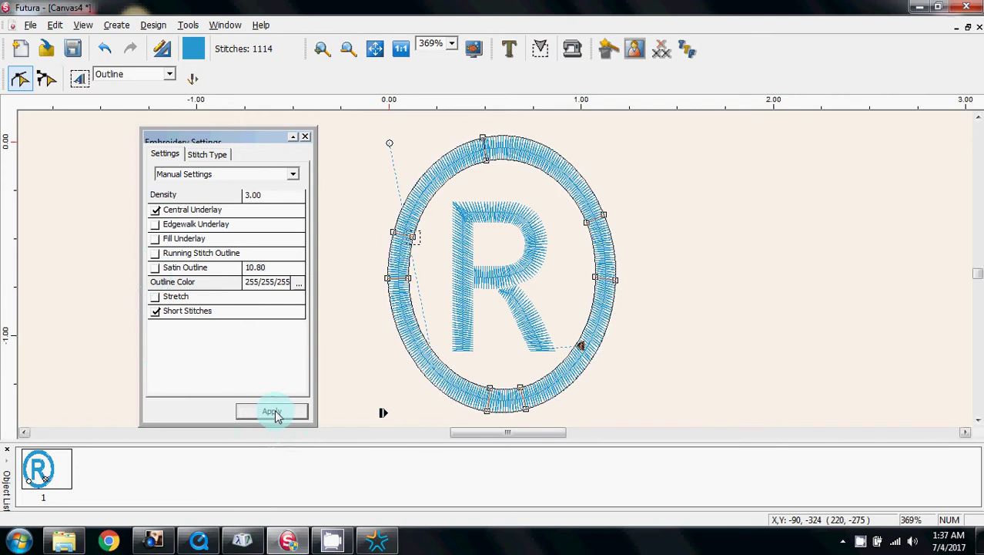
left_click(305, 138)
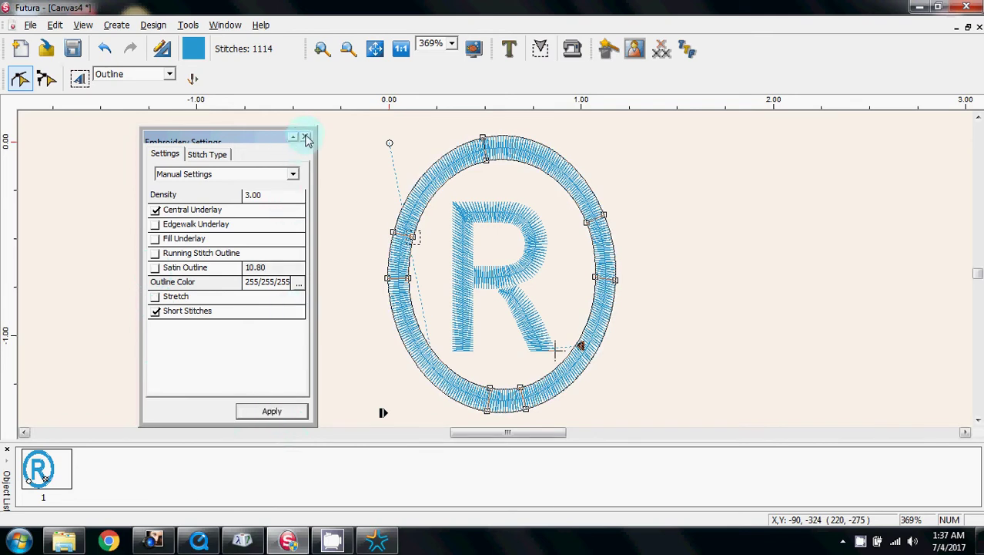
left_click(193, 78)
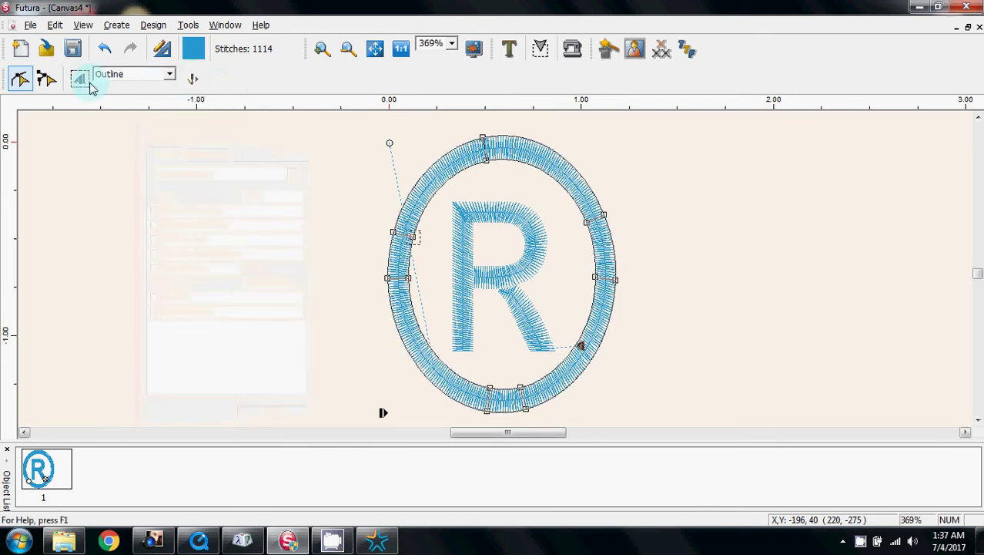
Exit Outline Edit and show the ® in Realistic View at 1:1 actual size.
left_click(20, 79)
left_click(81, 26)
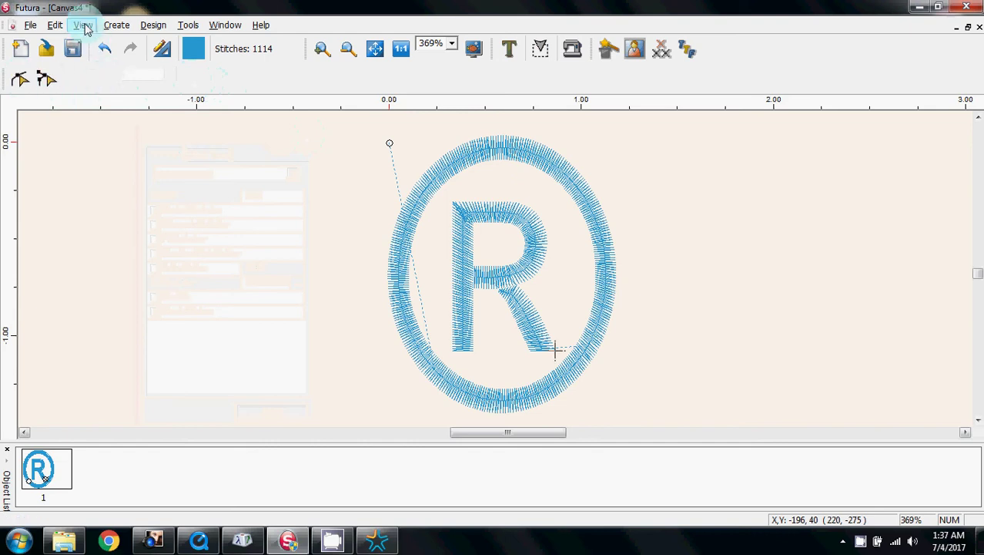
left_click(96, 42)
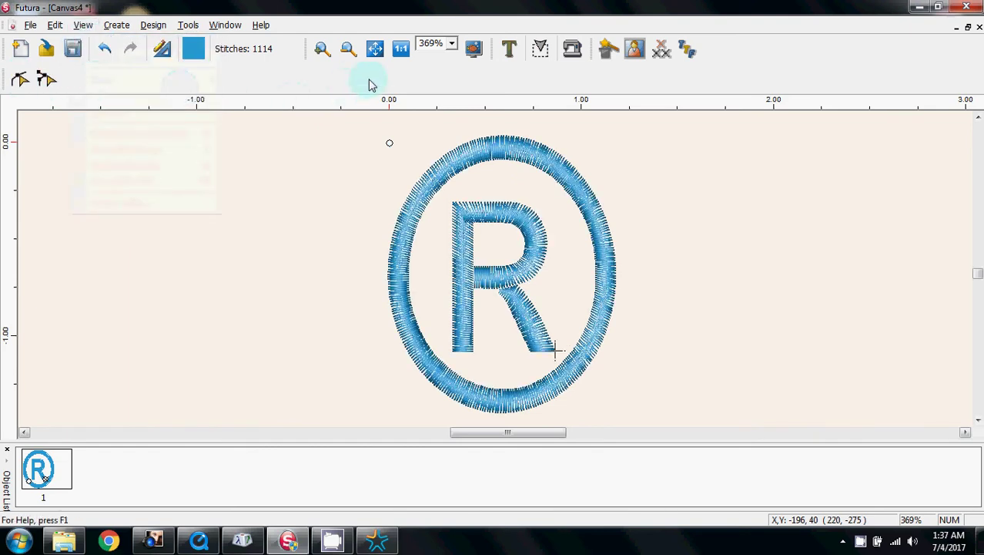
left_click(400, 49)
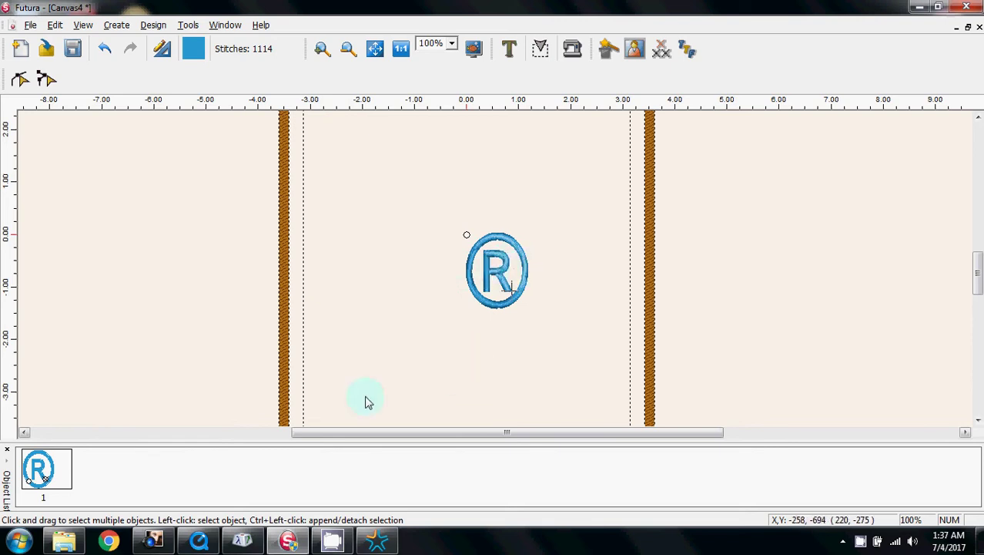
mouse_move(199, 544)
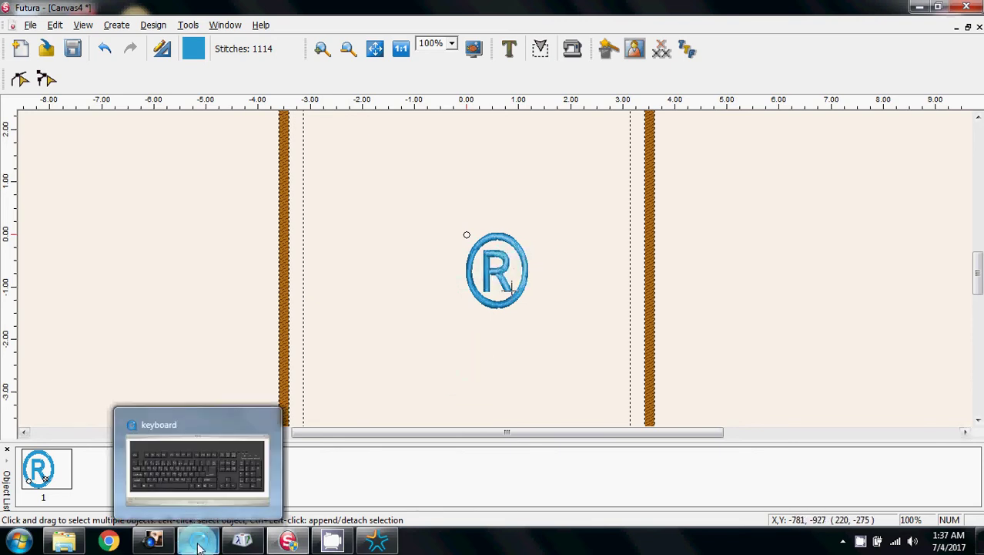
left_click(199, 546)
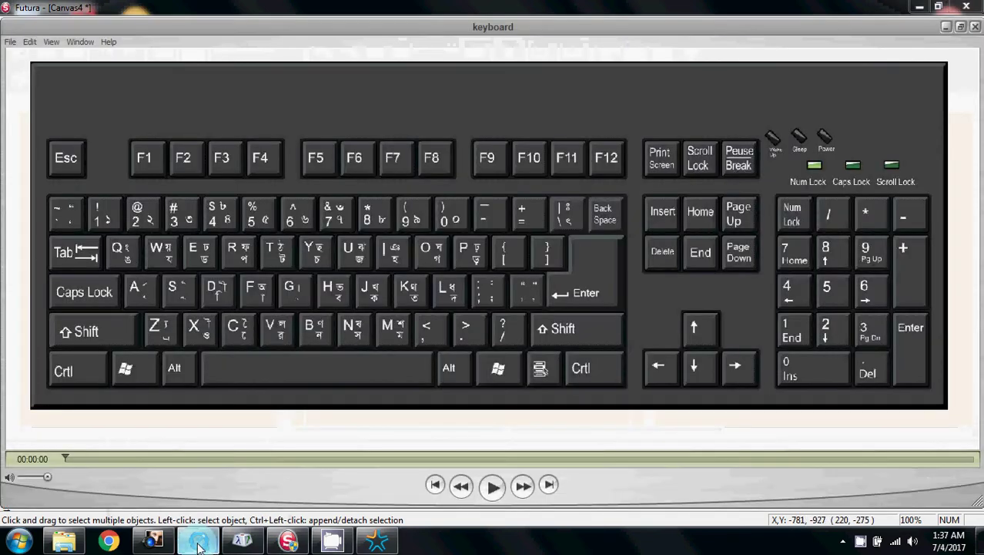
left_click(492, 487)
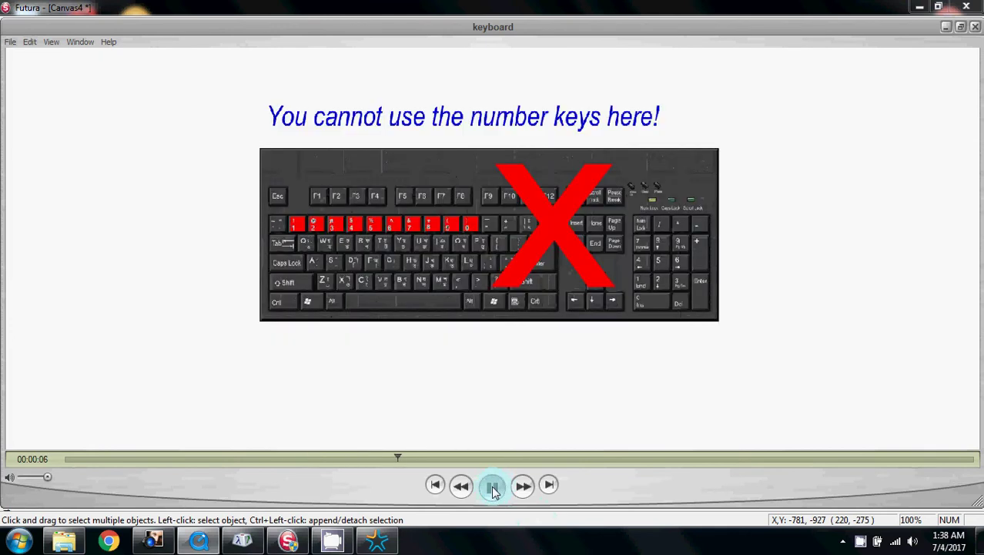
left_click(493, 486)
left_click(493, 486)
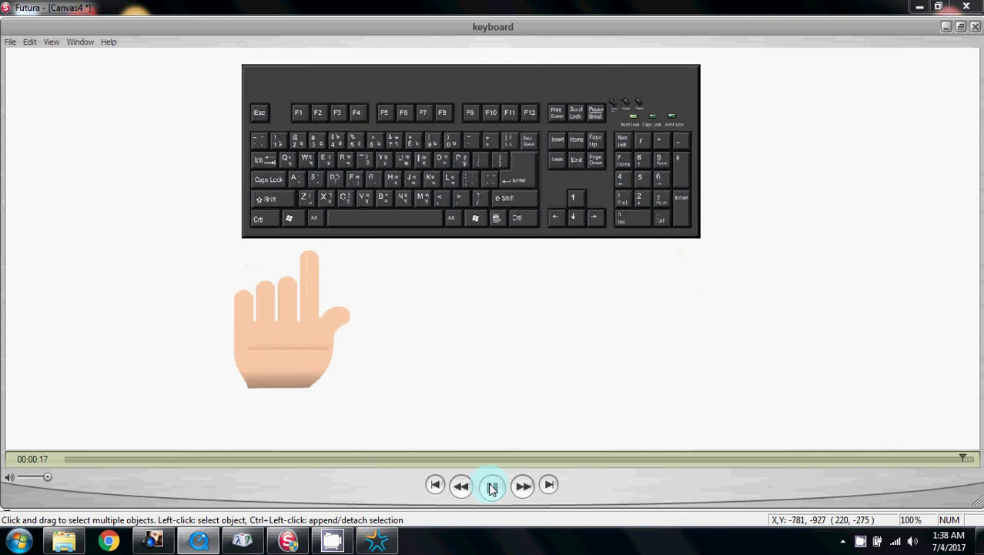
left_click(493, 488)
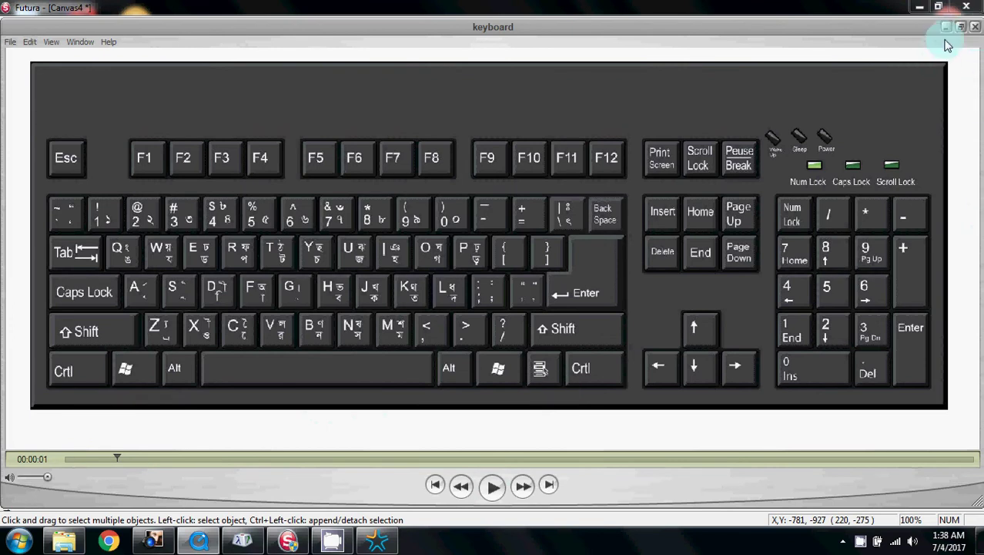
left_click(975, 28)
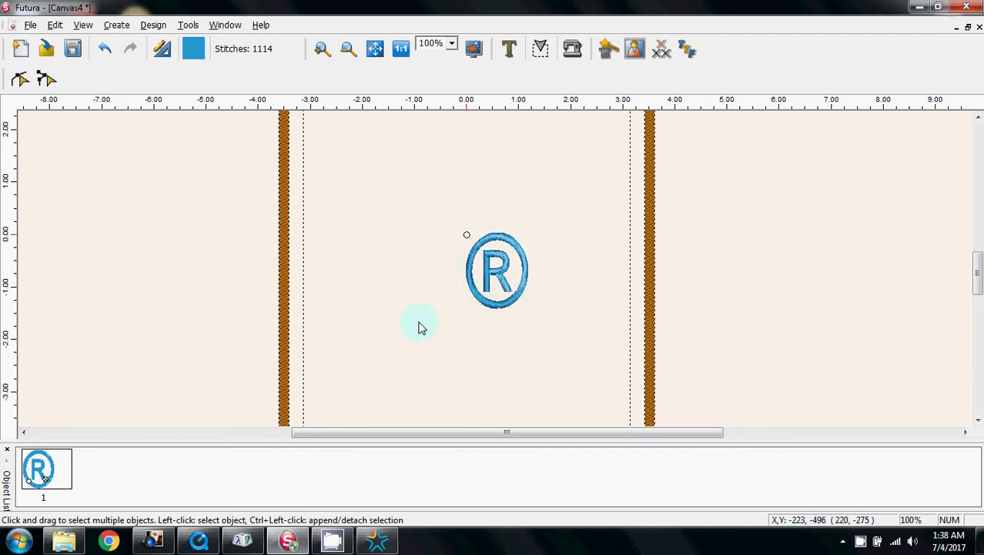
Restore Character Map and read the keystroke codes for ©, É, £ and @.
left_click(243, 544)
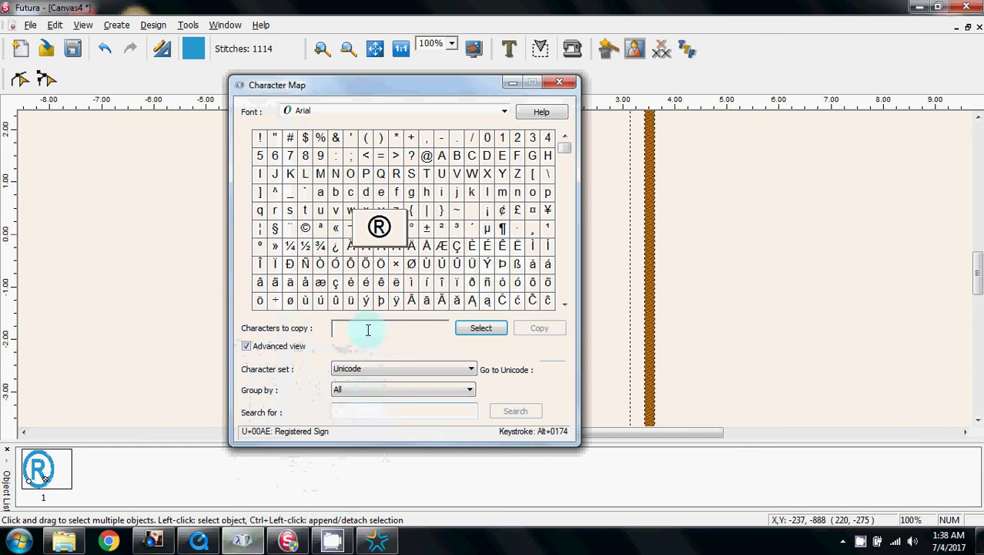
left_click(304, 227)
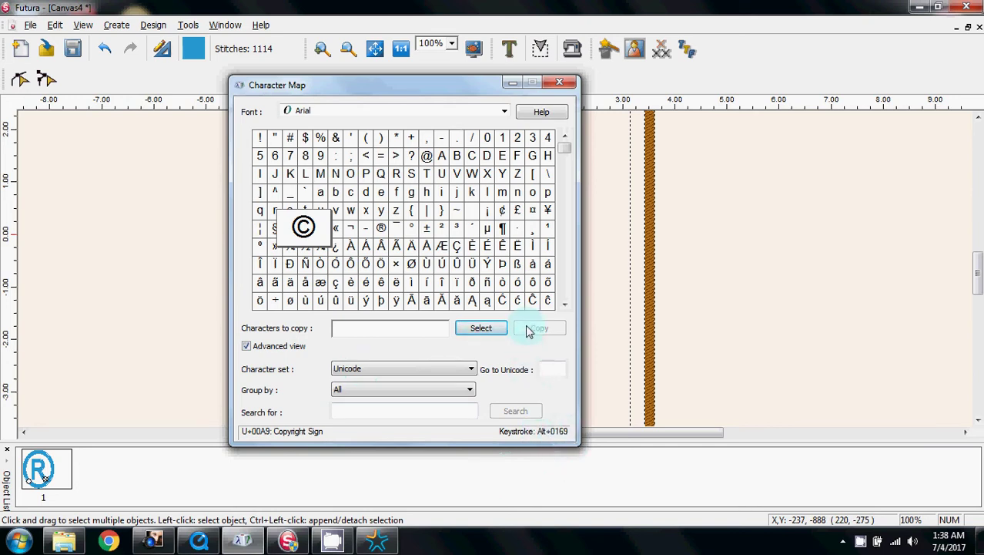
left_click(487, 255)
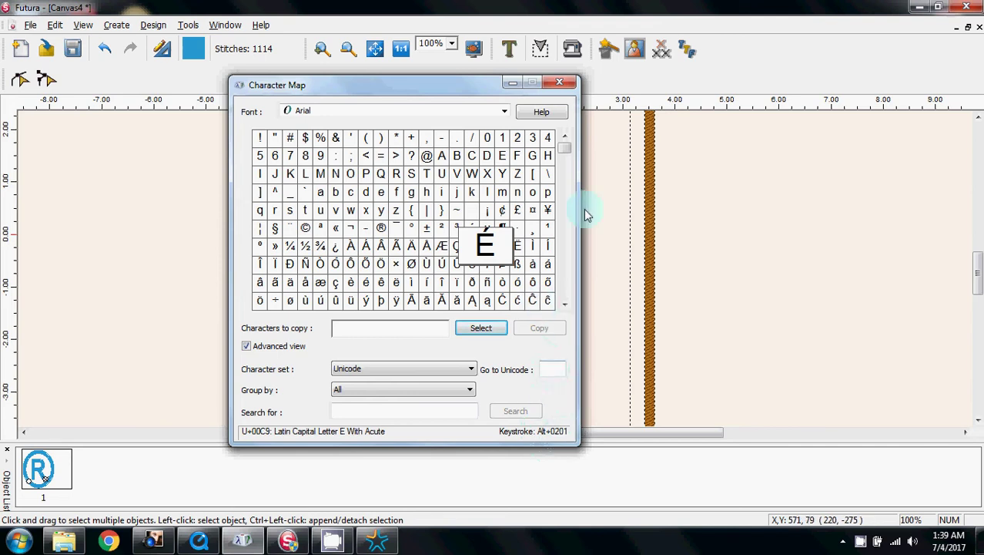
left_click(517, 210)
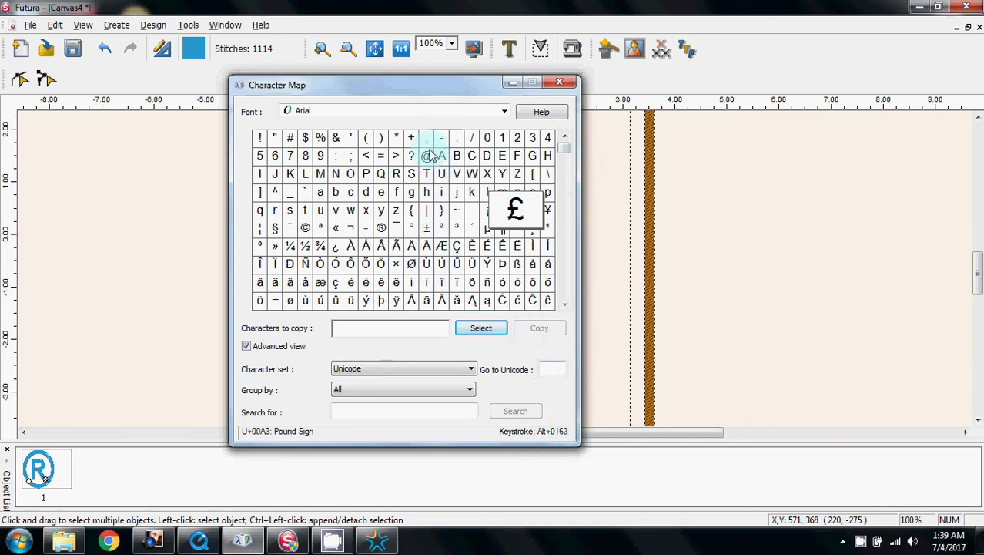
left_click(428, 158)
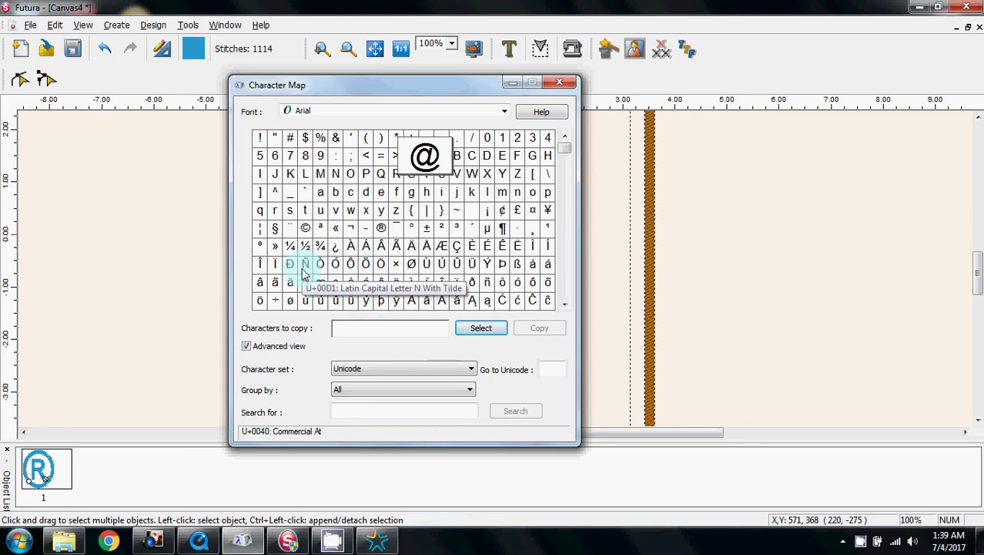
scroll(567, 154, "down", 4)
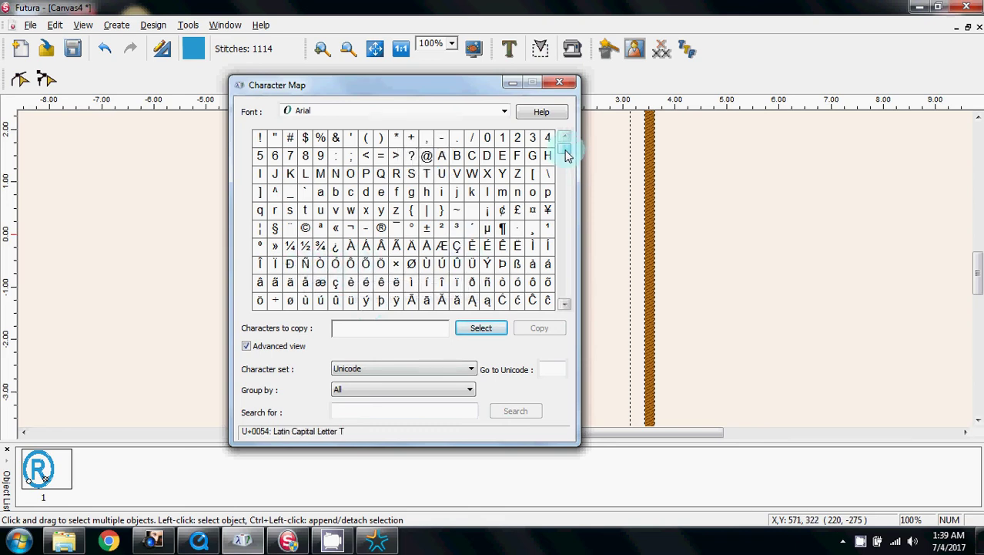
scroll(567, 154, "up", 3)
Return to the Arial grid, select ½ to read Alt+0189, then minimize Character Map.
left_click(387, 114)
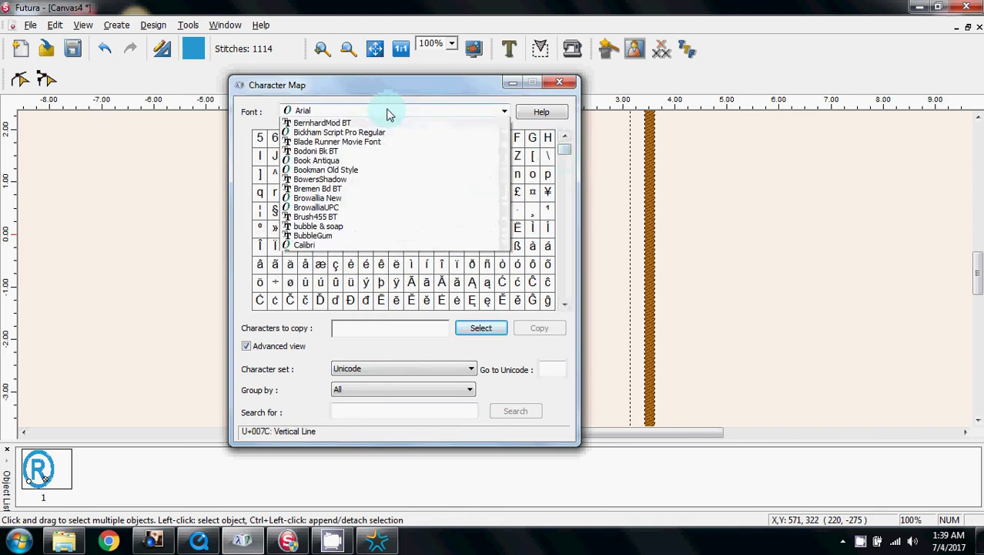
left_click(326, 136)
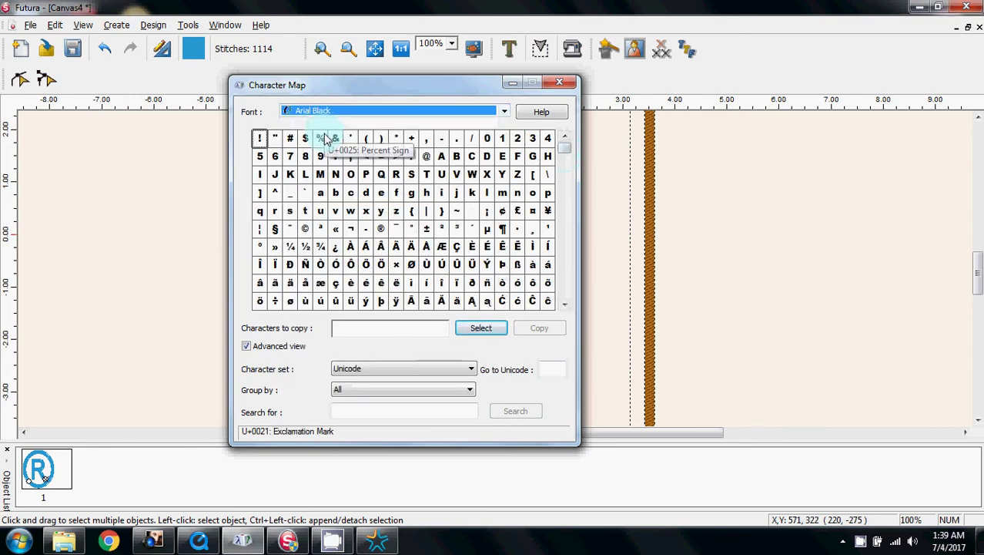
key("Down")
key("Down")
key("Down")
key("Down")
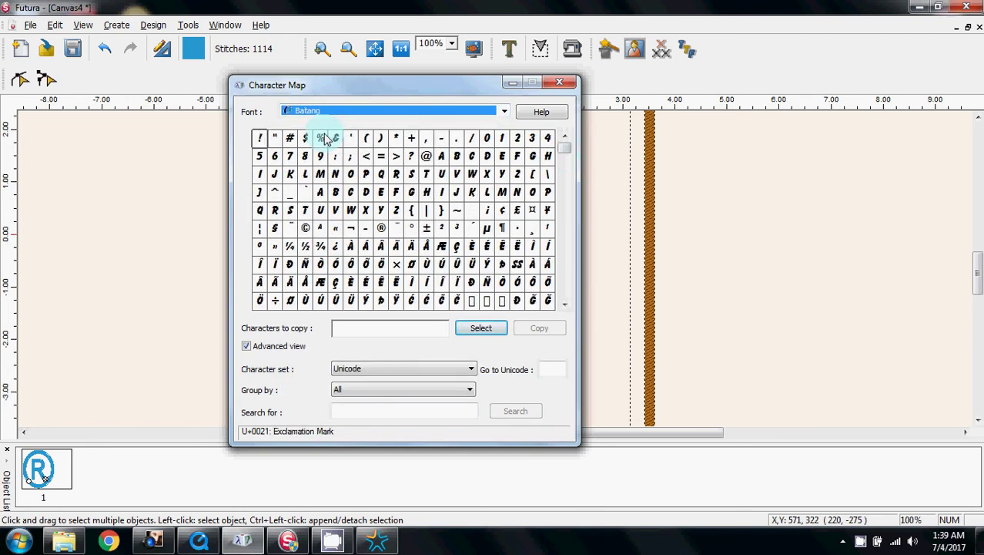
key("Down")
key("Down")
key("Down")
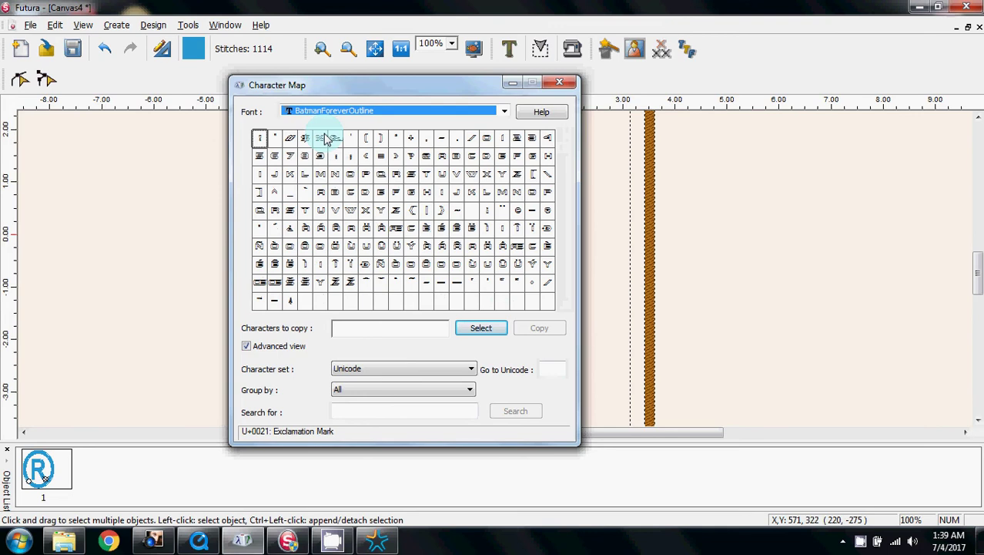
key("Up")
key("Up")
key("Up")
key("Up")
key("Up")
key("Up")
key("Up")
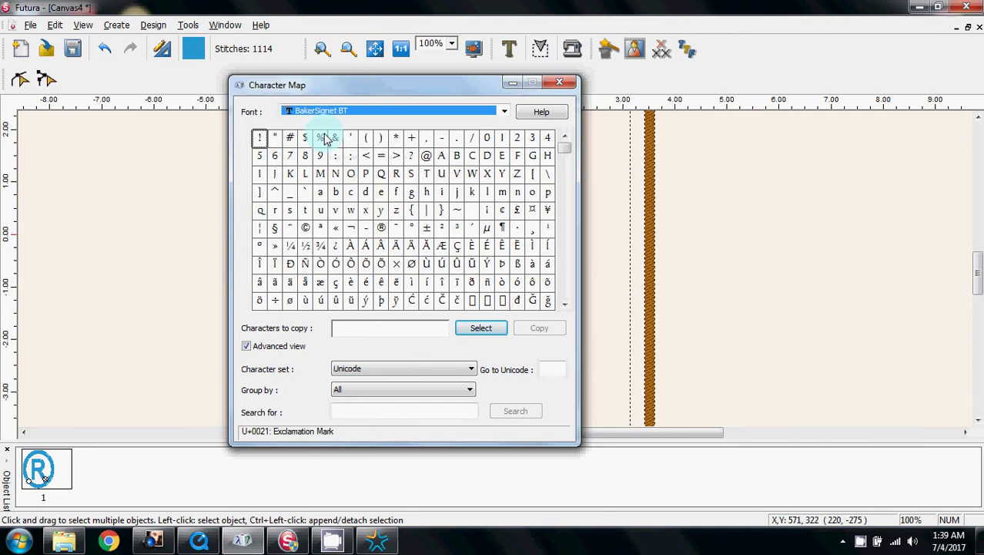
key("Up")
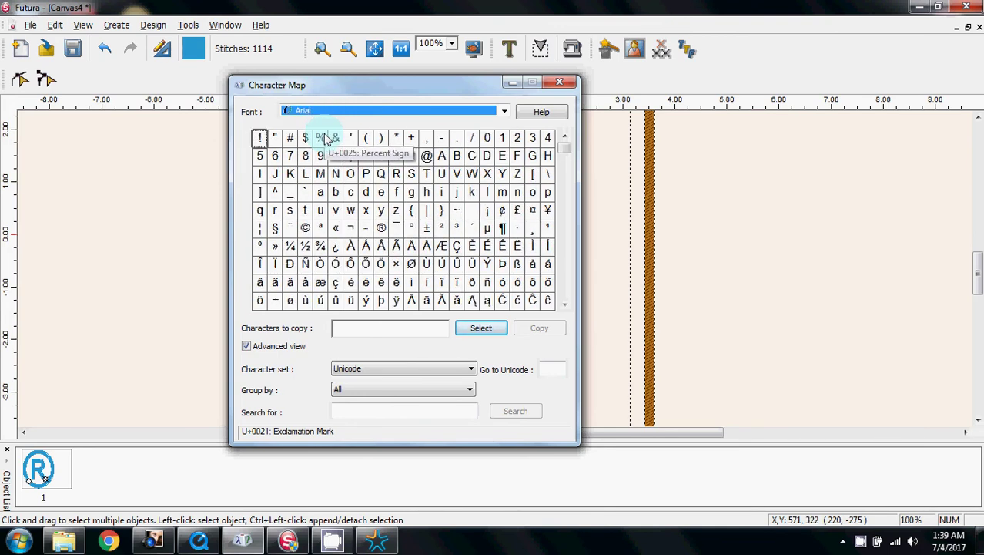
left_click(429, 157)
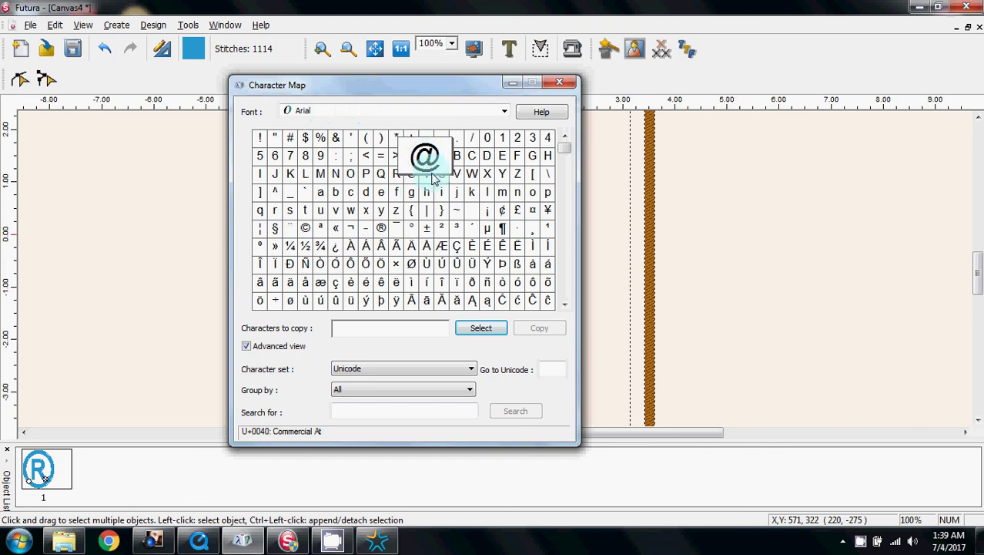
scroll(565, 160, "down", 5)
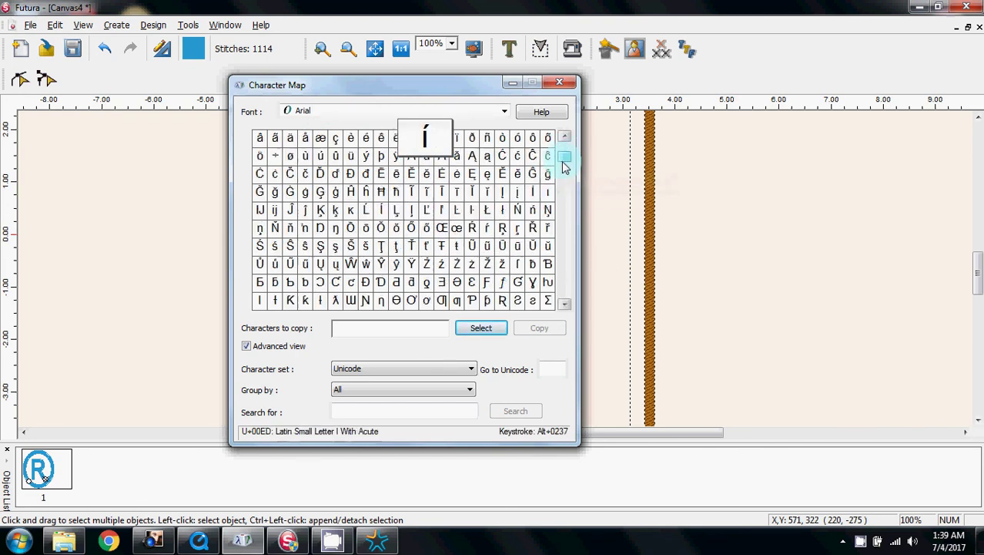
scroll(565, 159, "down", 1)
scroll(564, 160, "up", 3)
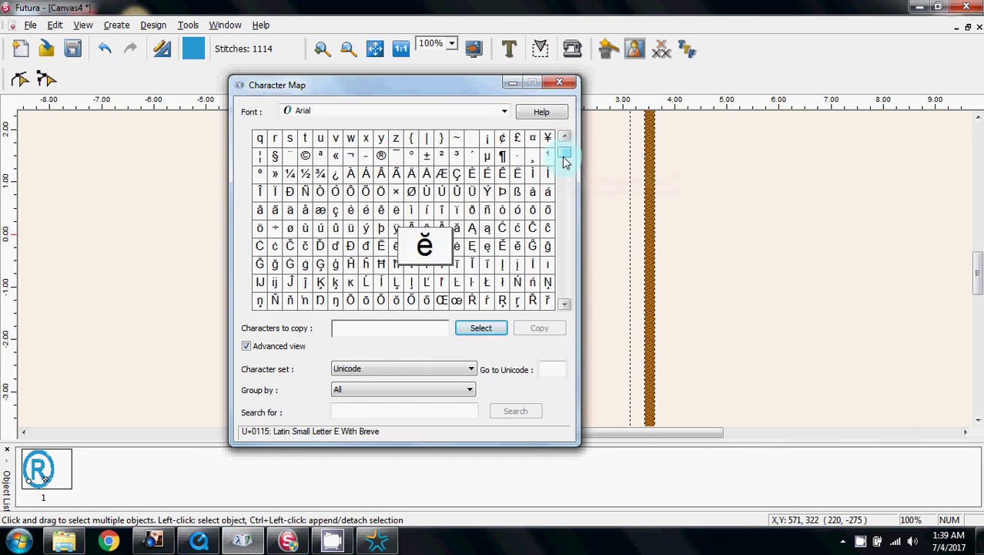
left_click(290, 173)
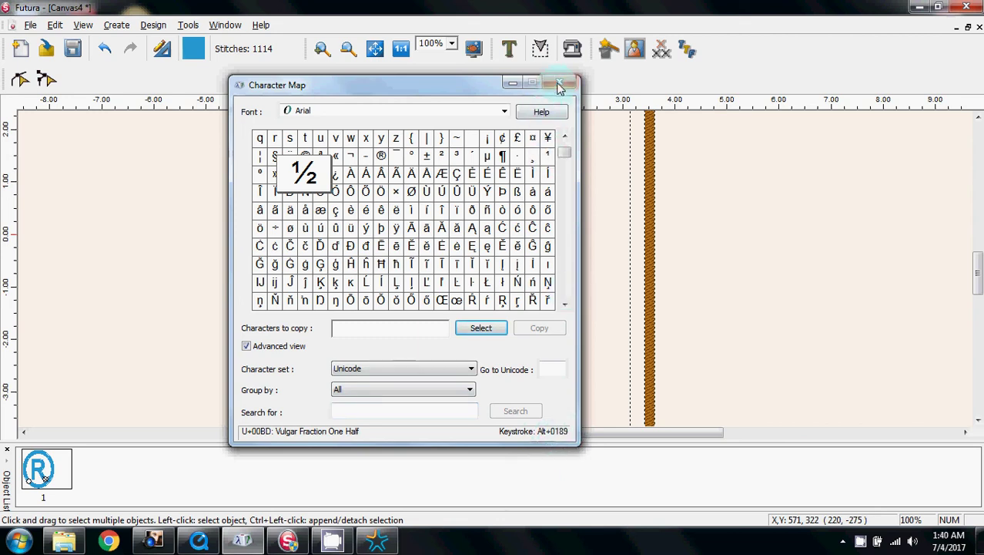
left_click(513, 83)
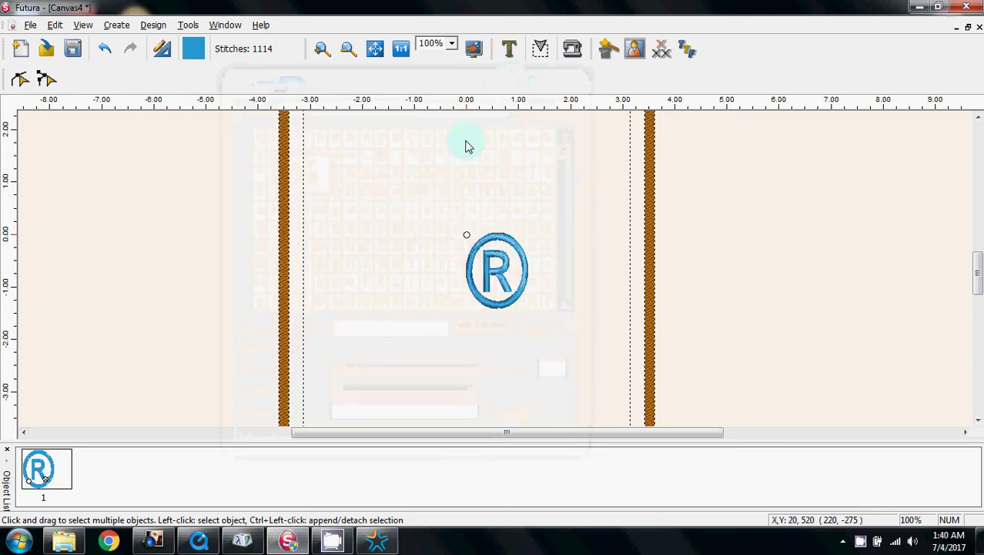
Add ½ (Alt+0189) as HyperFont text in Arial Bold with column stitch.
left_click(688, 50)
left_click(518, 425)
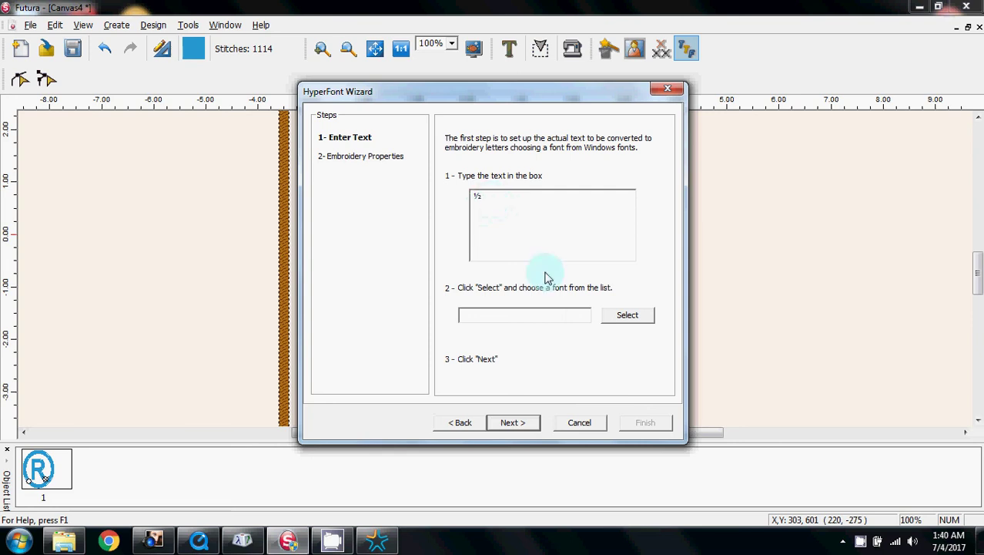
left_click(626, 316)
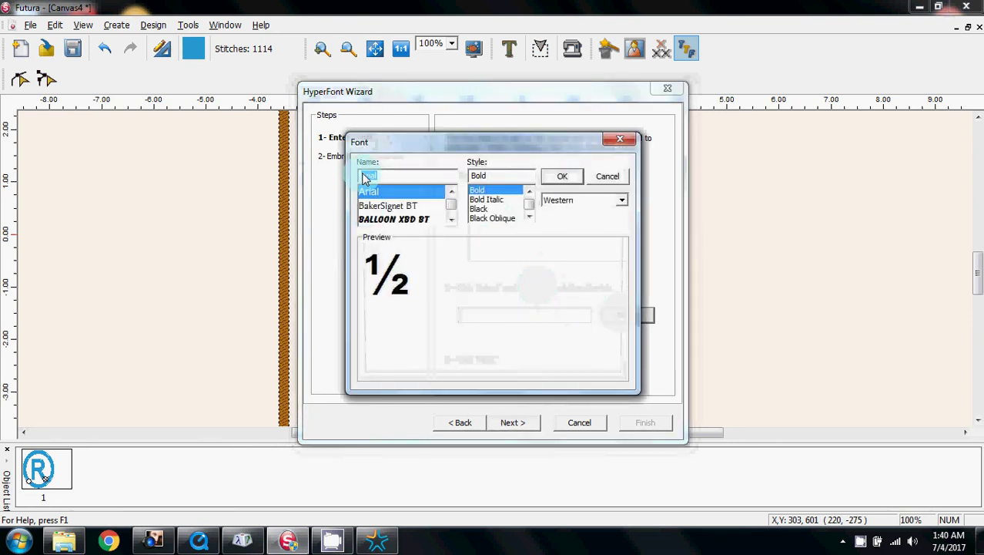
left_click(563, 178)
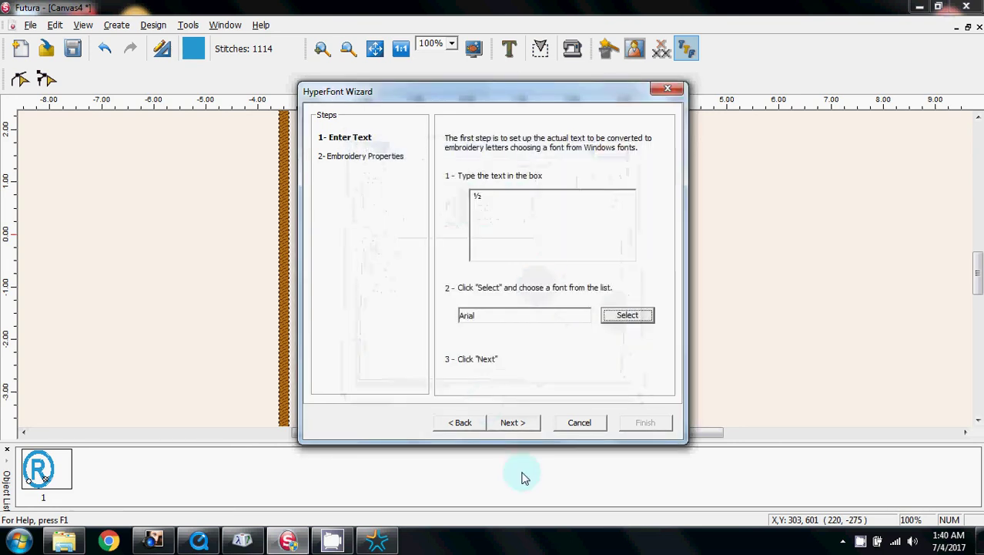
left_click(514, 422)
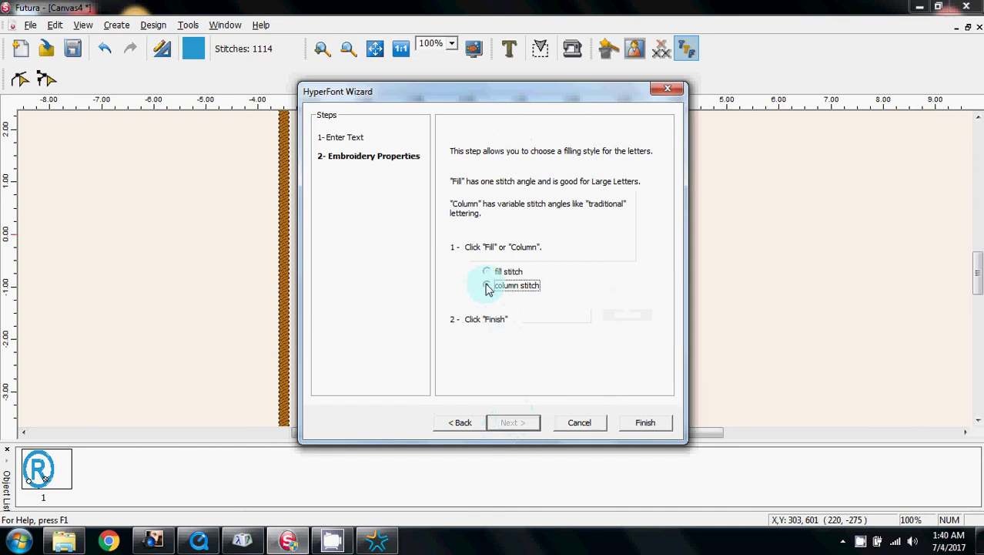
left_click(631, 423)
left_click(506, 393)
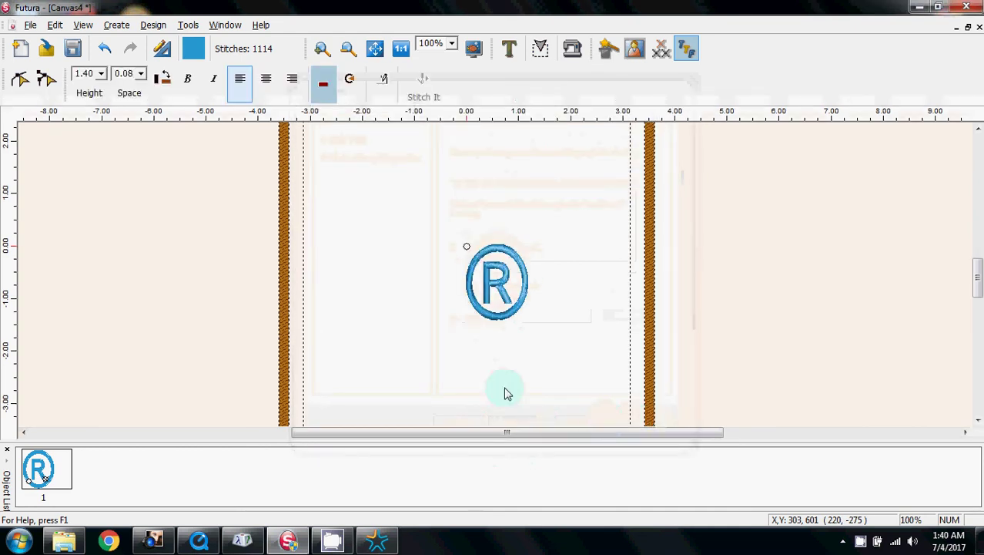
Move the ½ text above-left of the ® and convert it to stitches.
left_click_drag(560, 345, 404, 203)
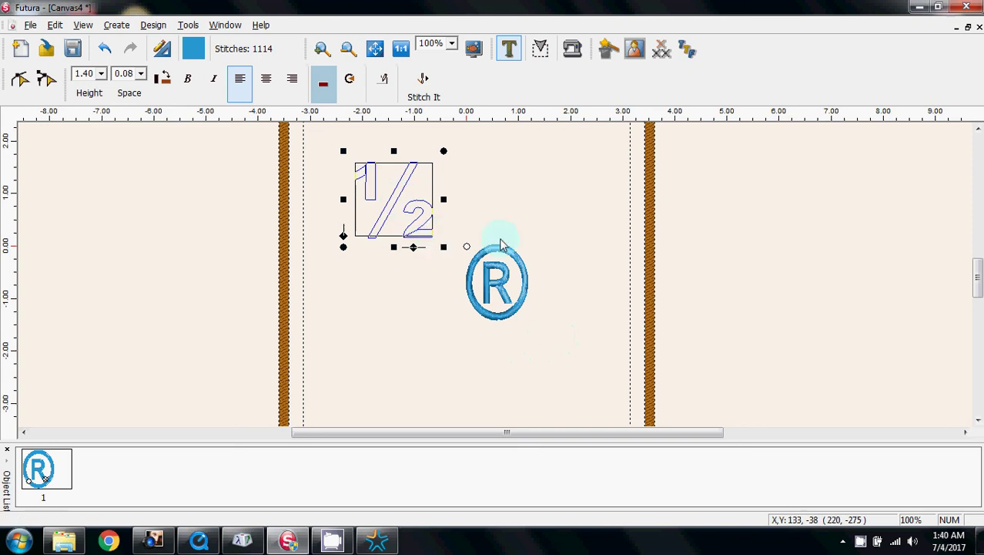
left_click(423, 90)
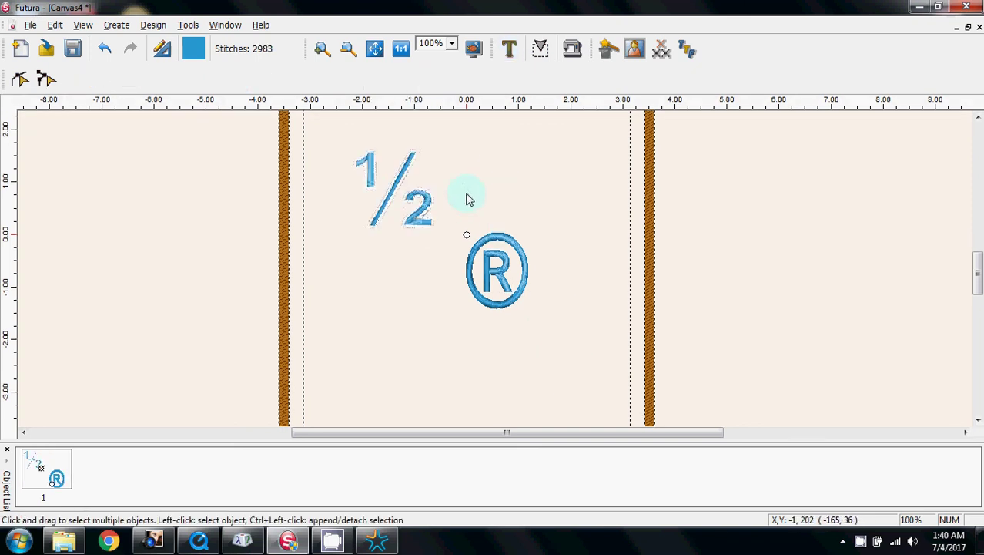
left_click(394, 192)
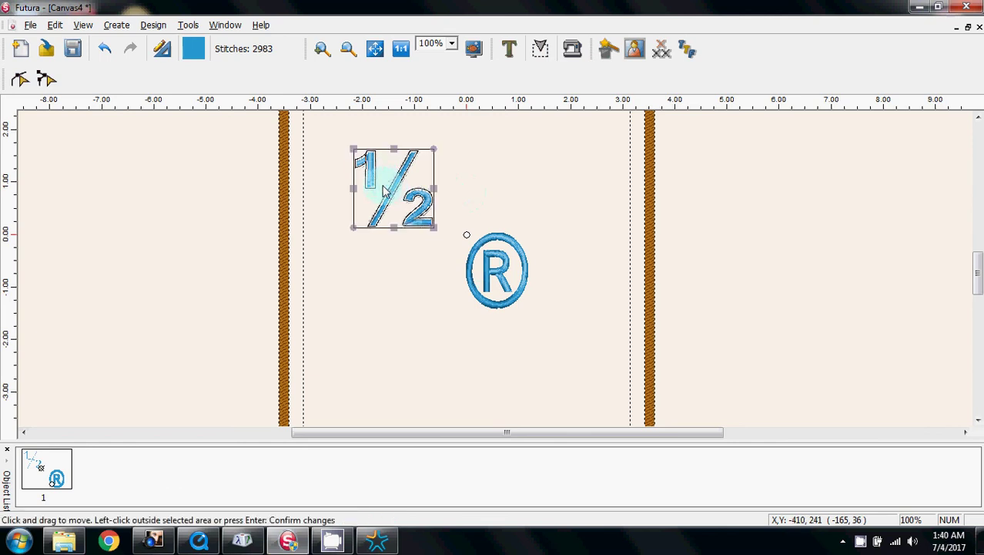
Remove the satin outline from the 2 of the stitched fraction.
left_click(18, 81)
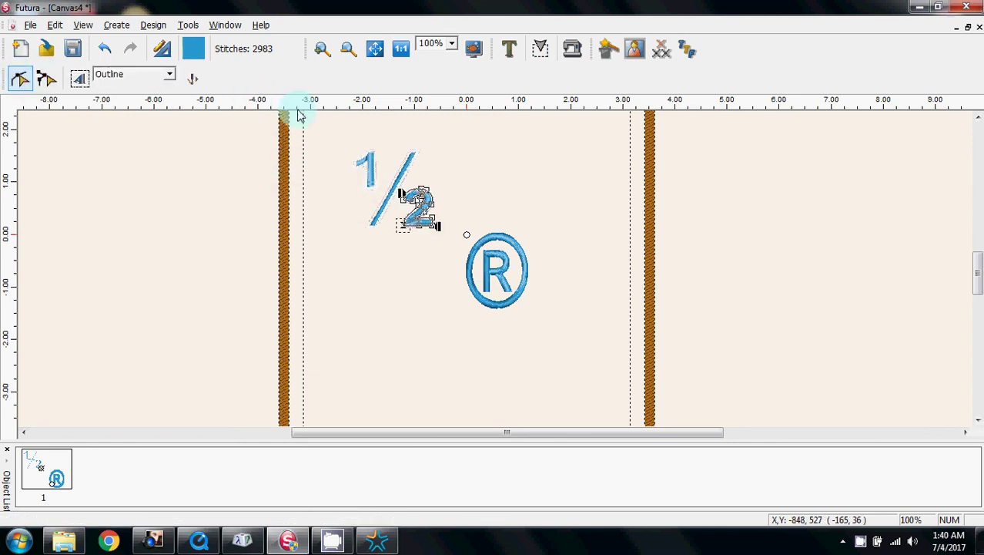
left_click(158, 27)
left_click(173, 175)
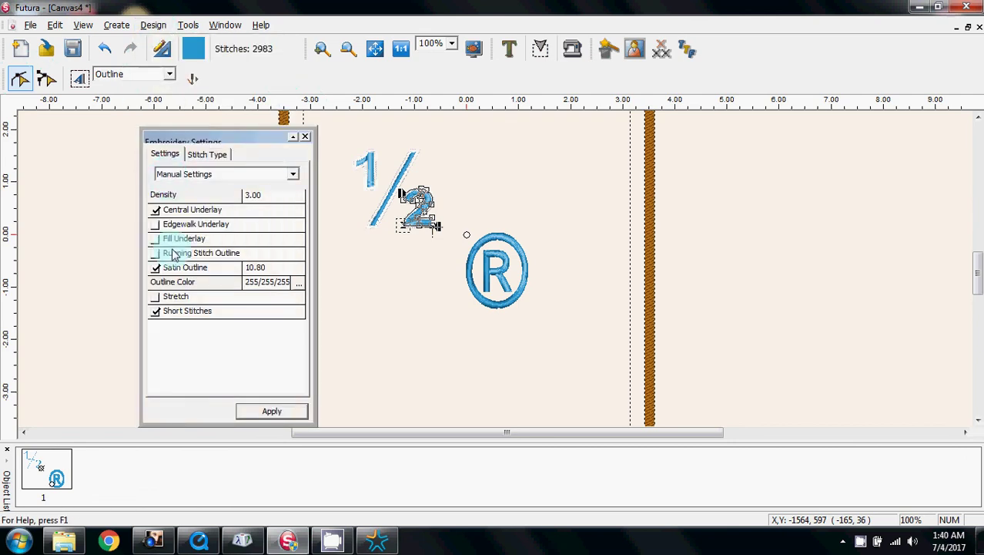
left_click(156, 268)
left_click(264, 409)
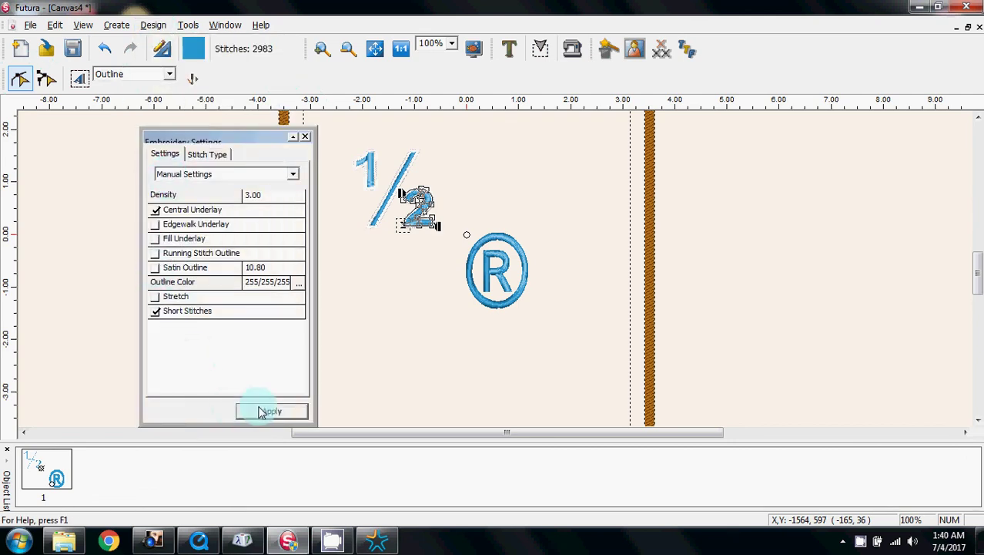
Remove the satin outline from the fraction's slash and the 1.
left_click(384, 207)
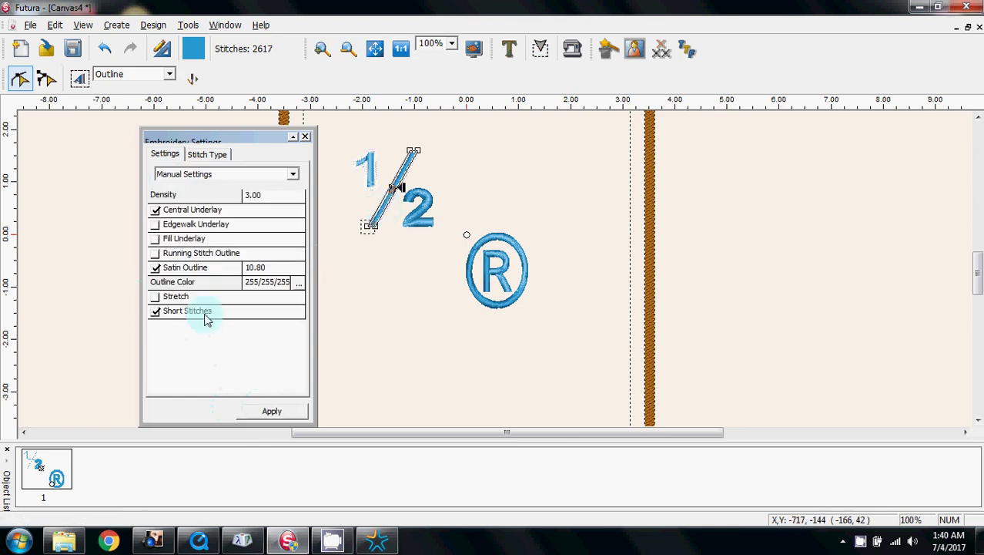
left_click(156, 269)
left_click(272, 411)
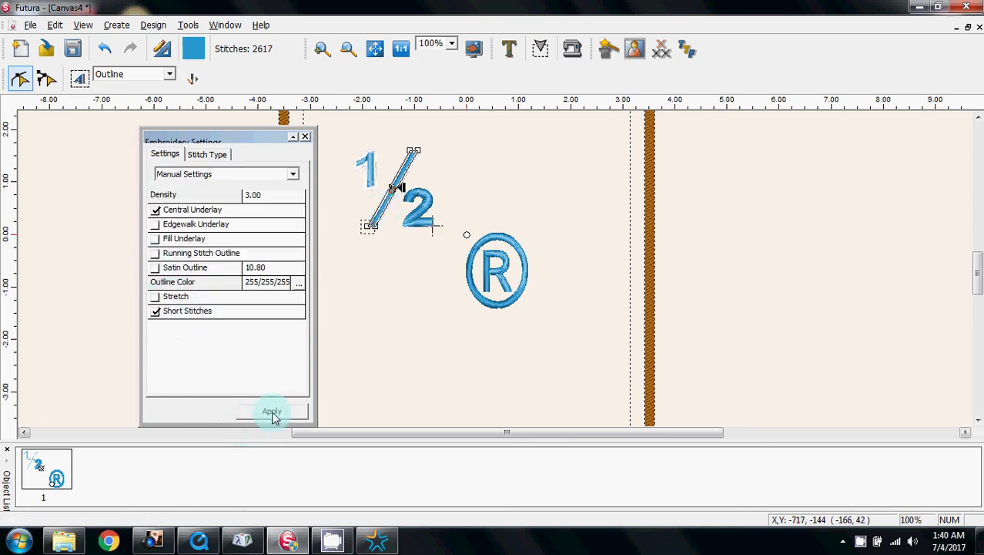
left_click(366, 170)
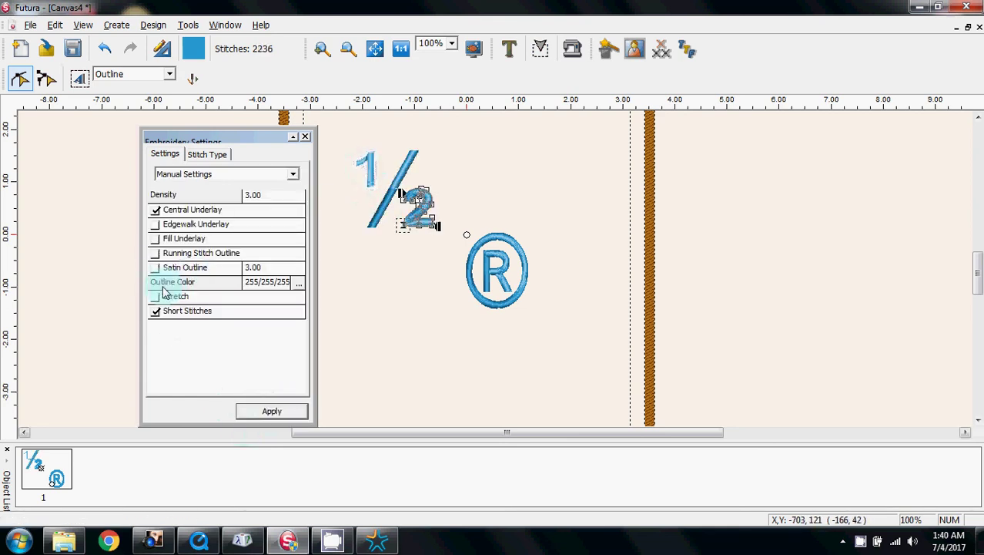
left_click(376, 170)
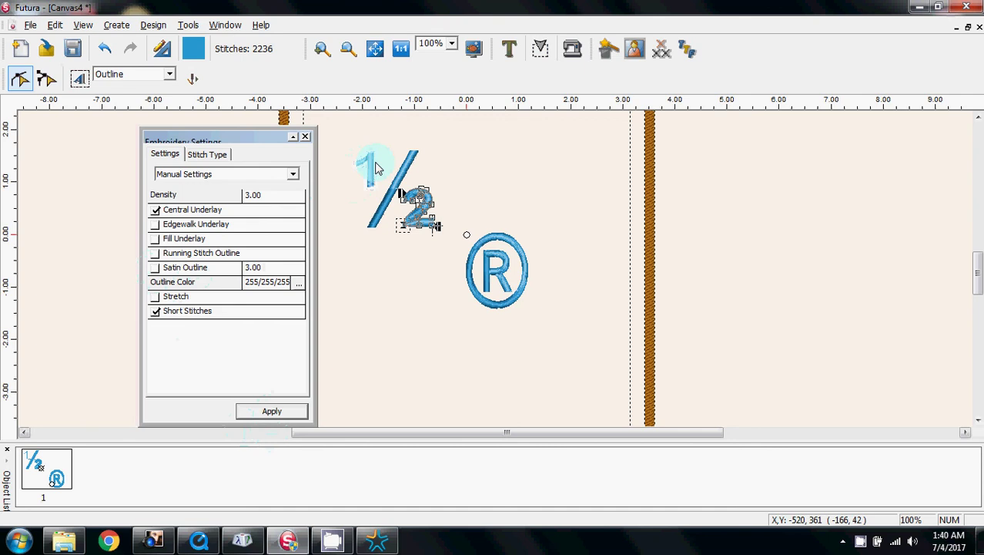
left_click(157, 268)
left_click(262, 412)
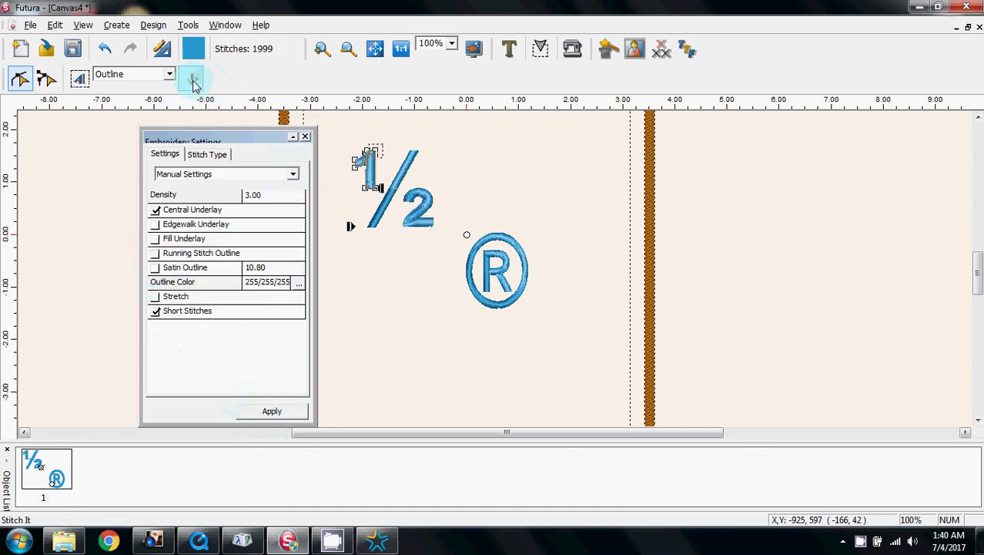
Close the embroidery settings and zoom to fit the whole hoop showing the ½ and ®.
left_click(305, 139)
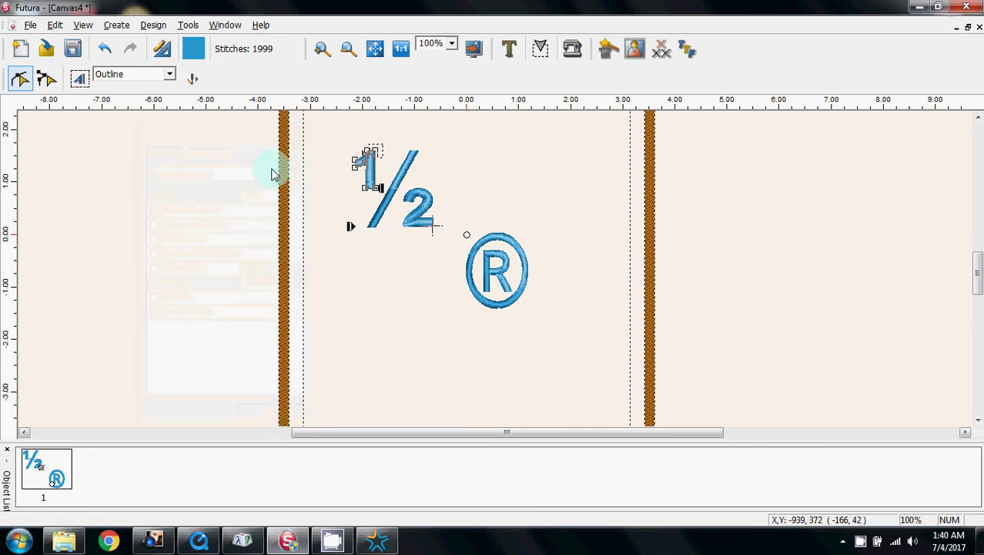
left_click(21, 85)
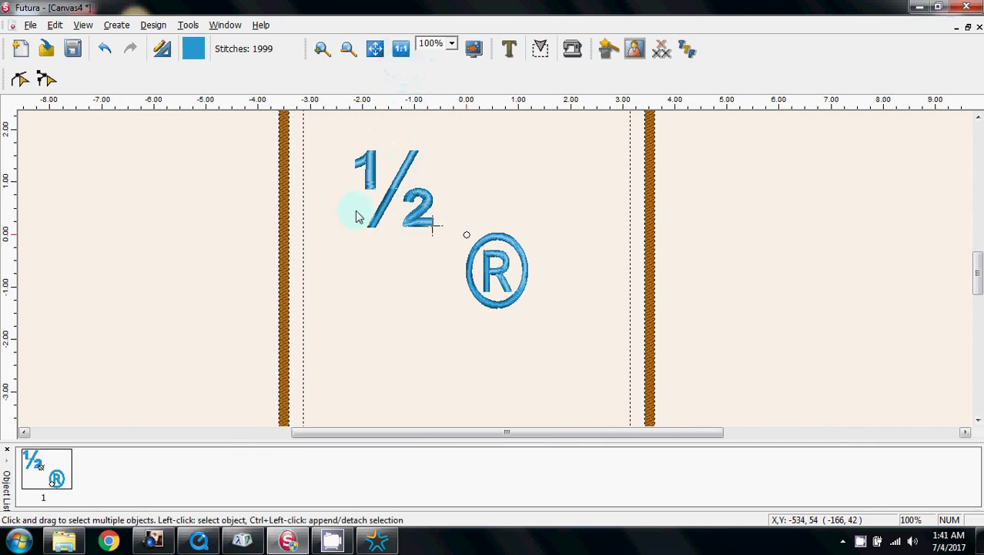
left_click(375, 49)
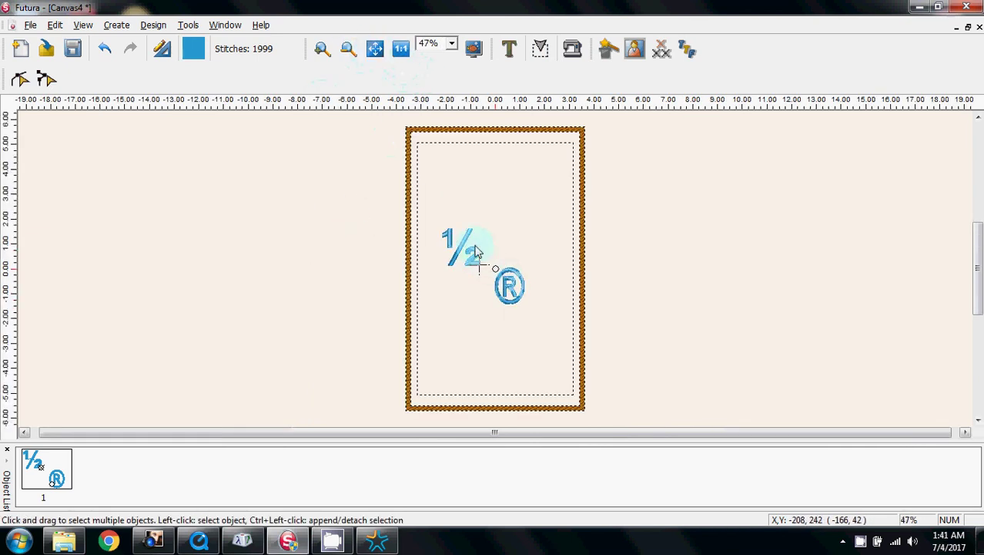